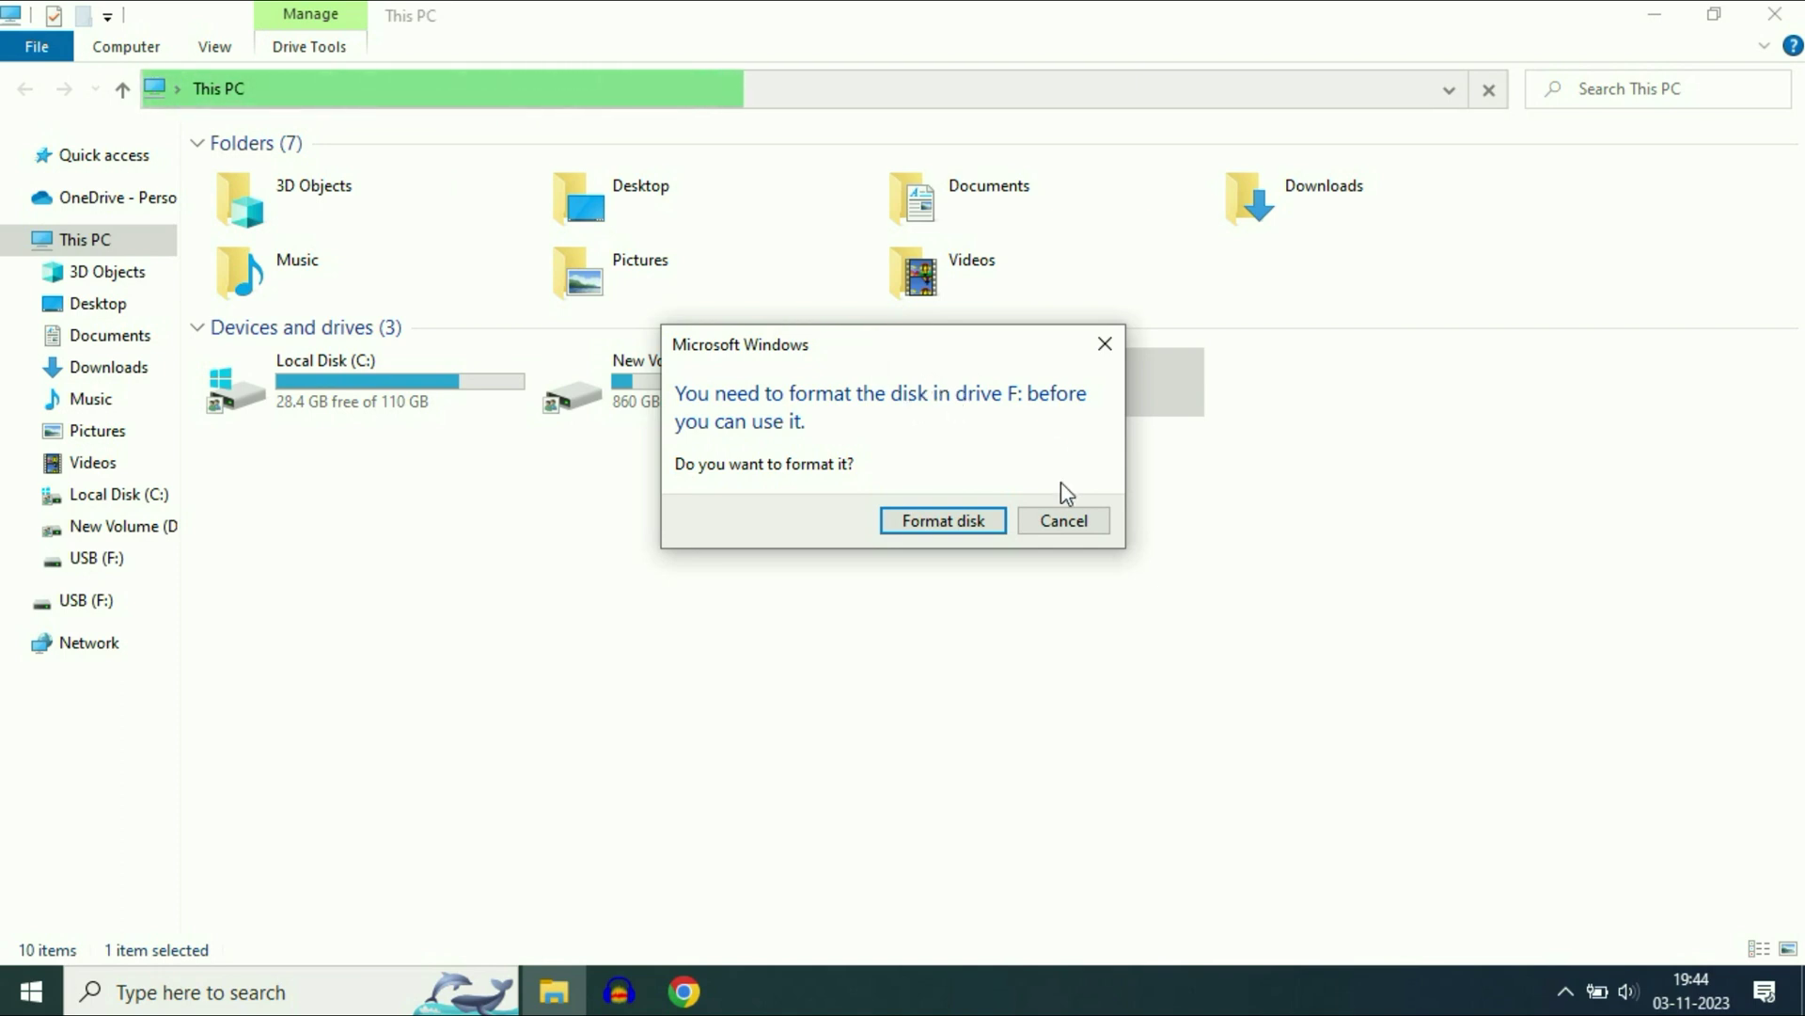
- Decline formatting USB (F:) and dismiss its 'not accessible' error, both times the drive fails to open
left_click(1065, 519)
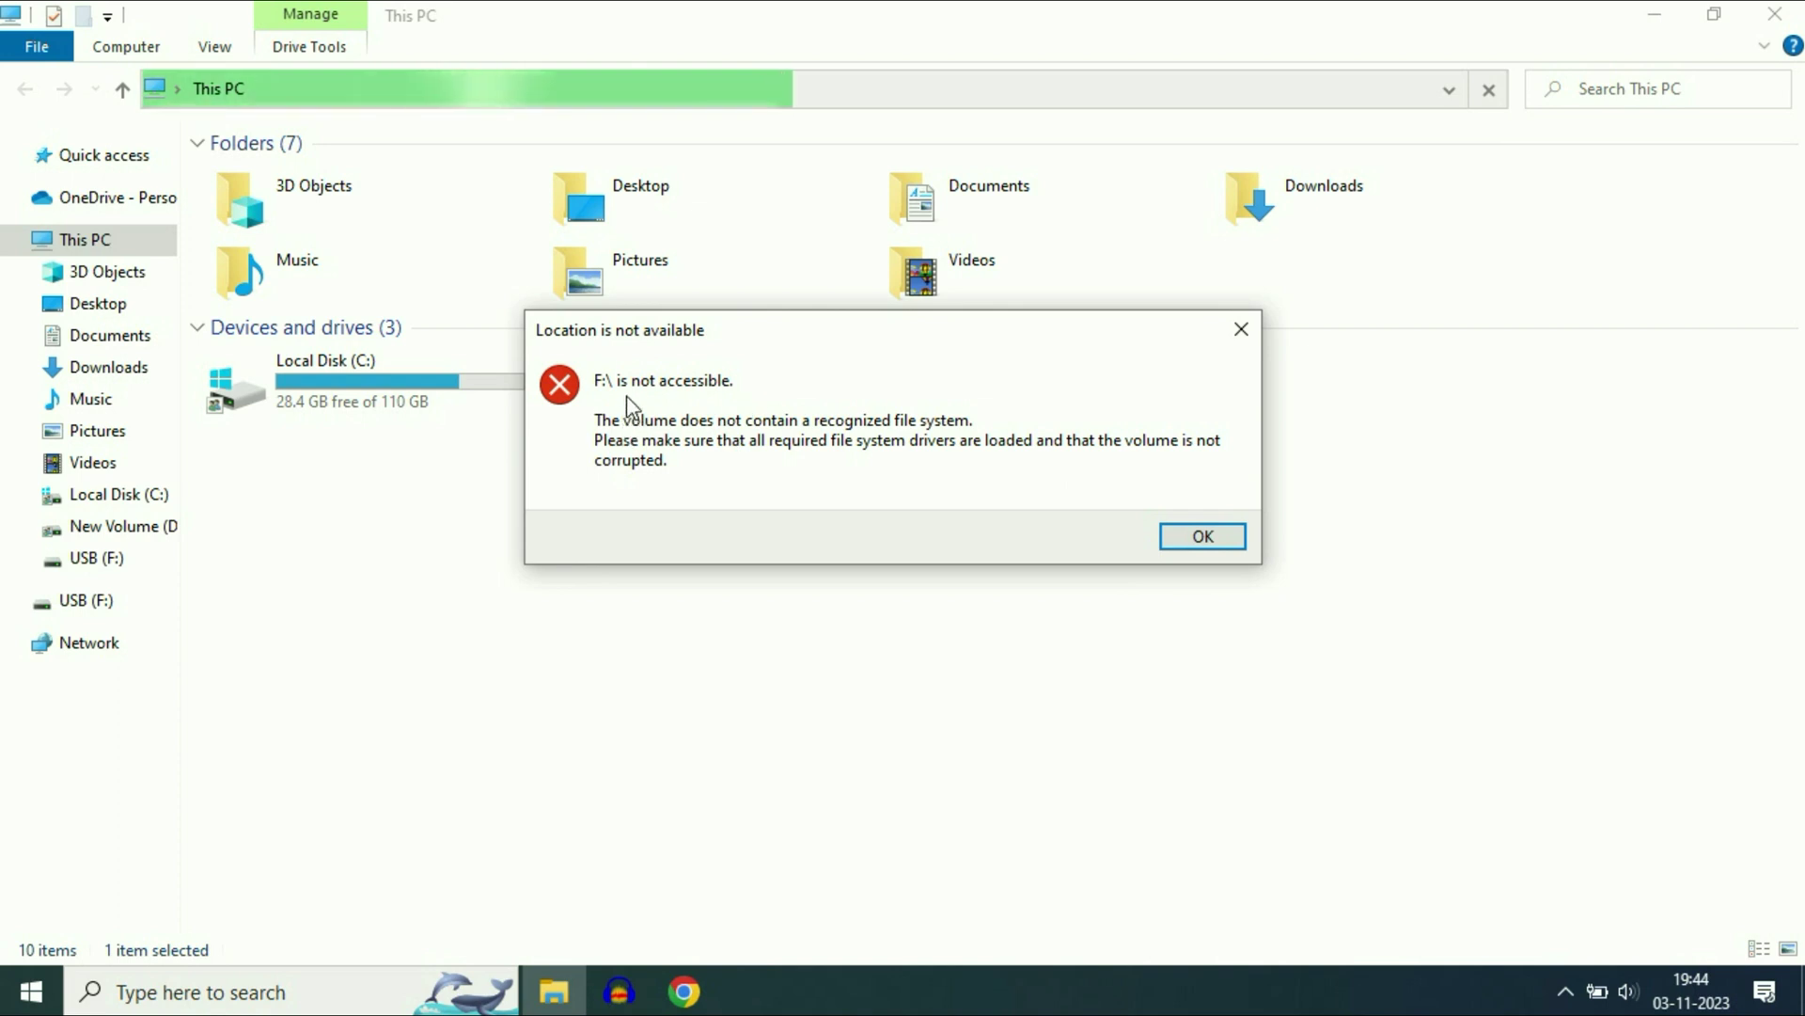
left_click(1201, 537)
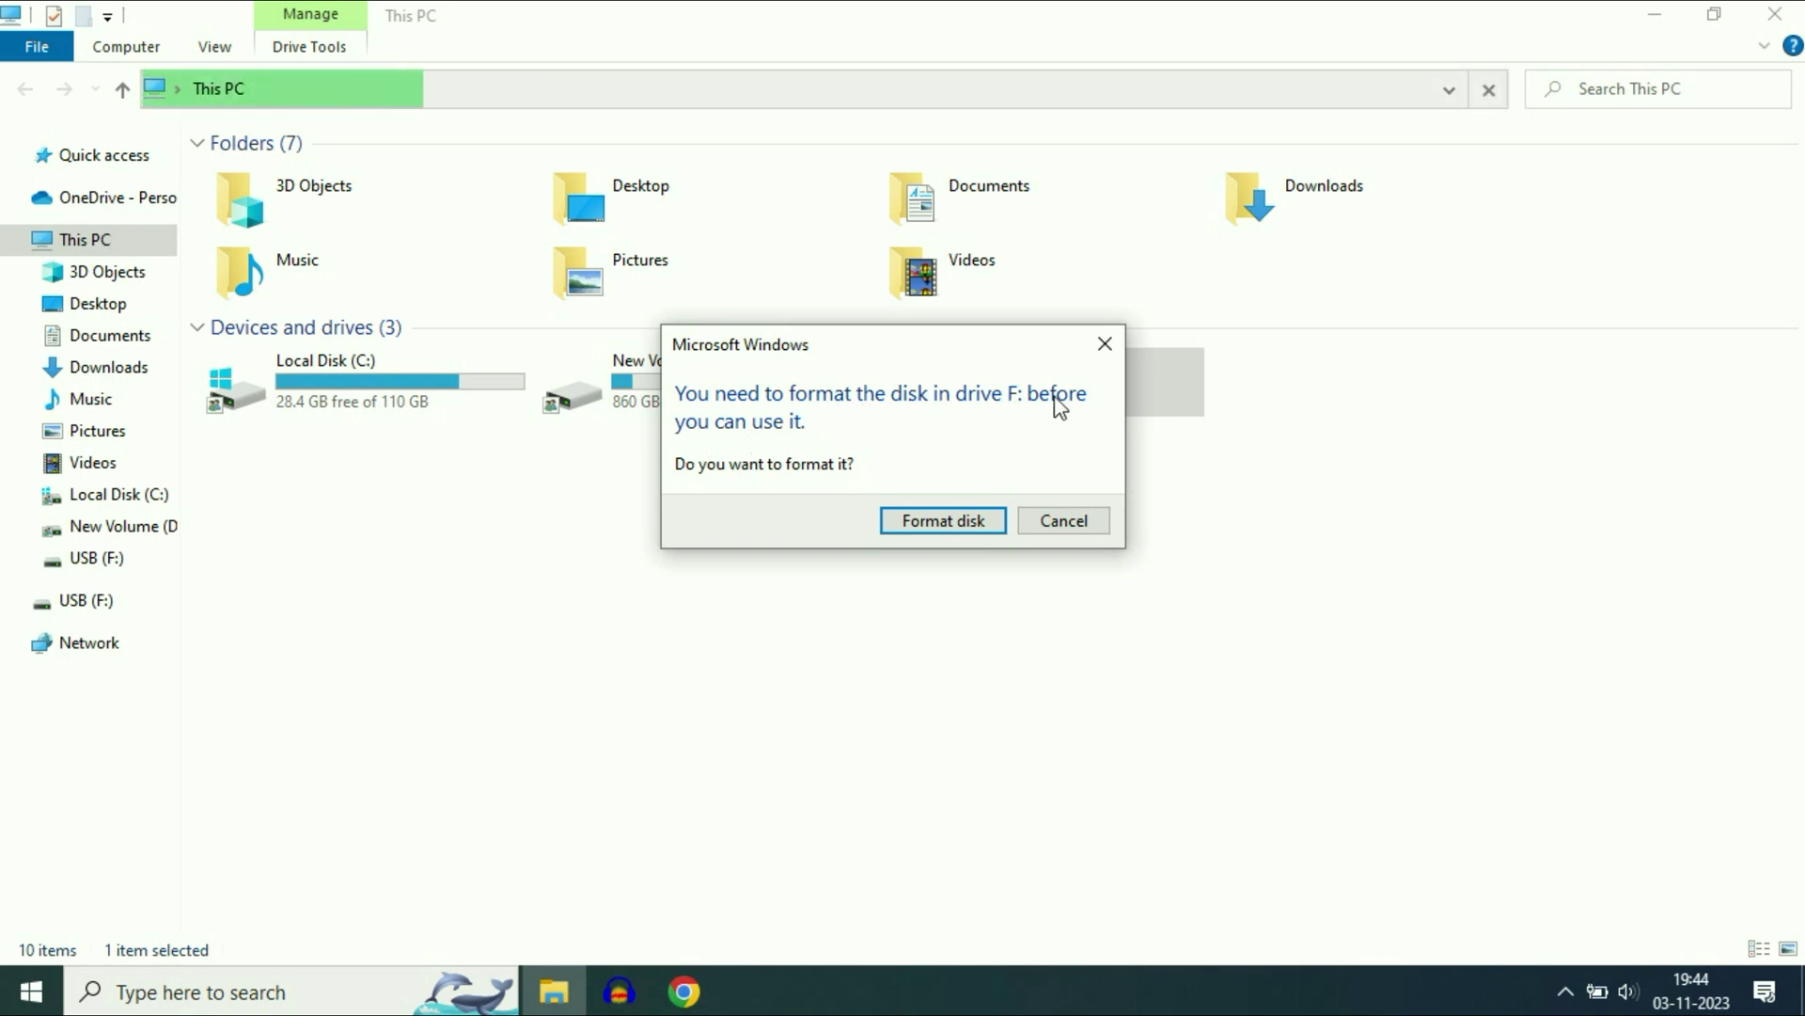
left_click(1045, 518)
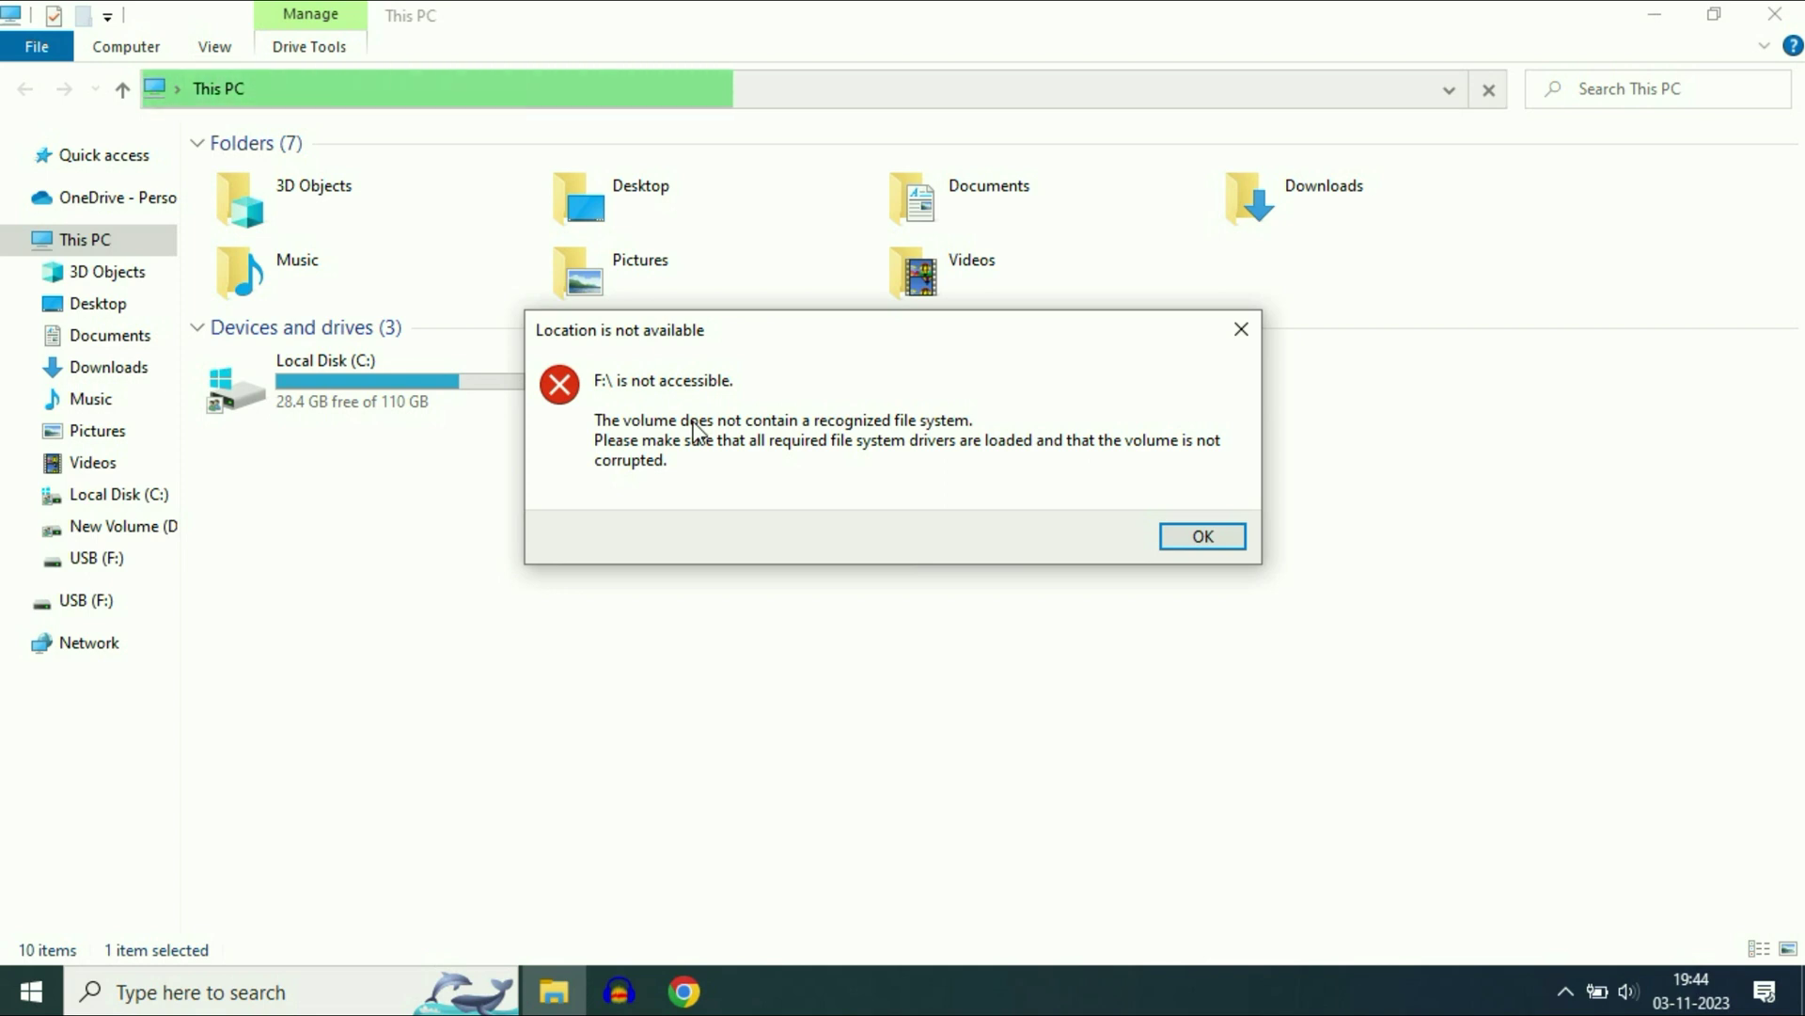
left_click(1238, 340)
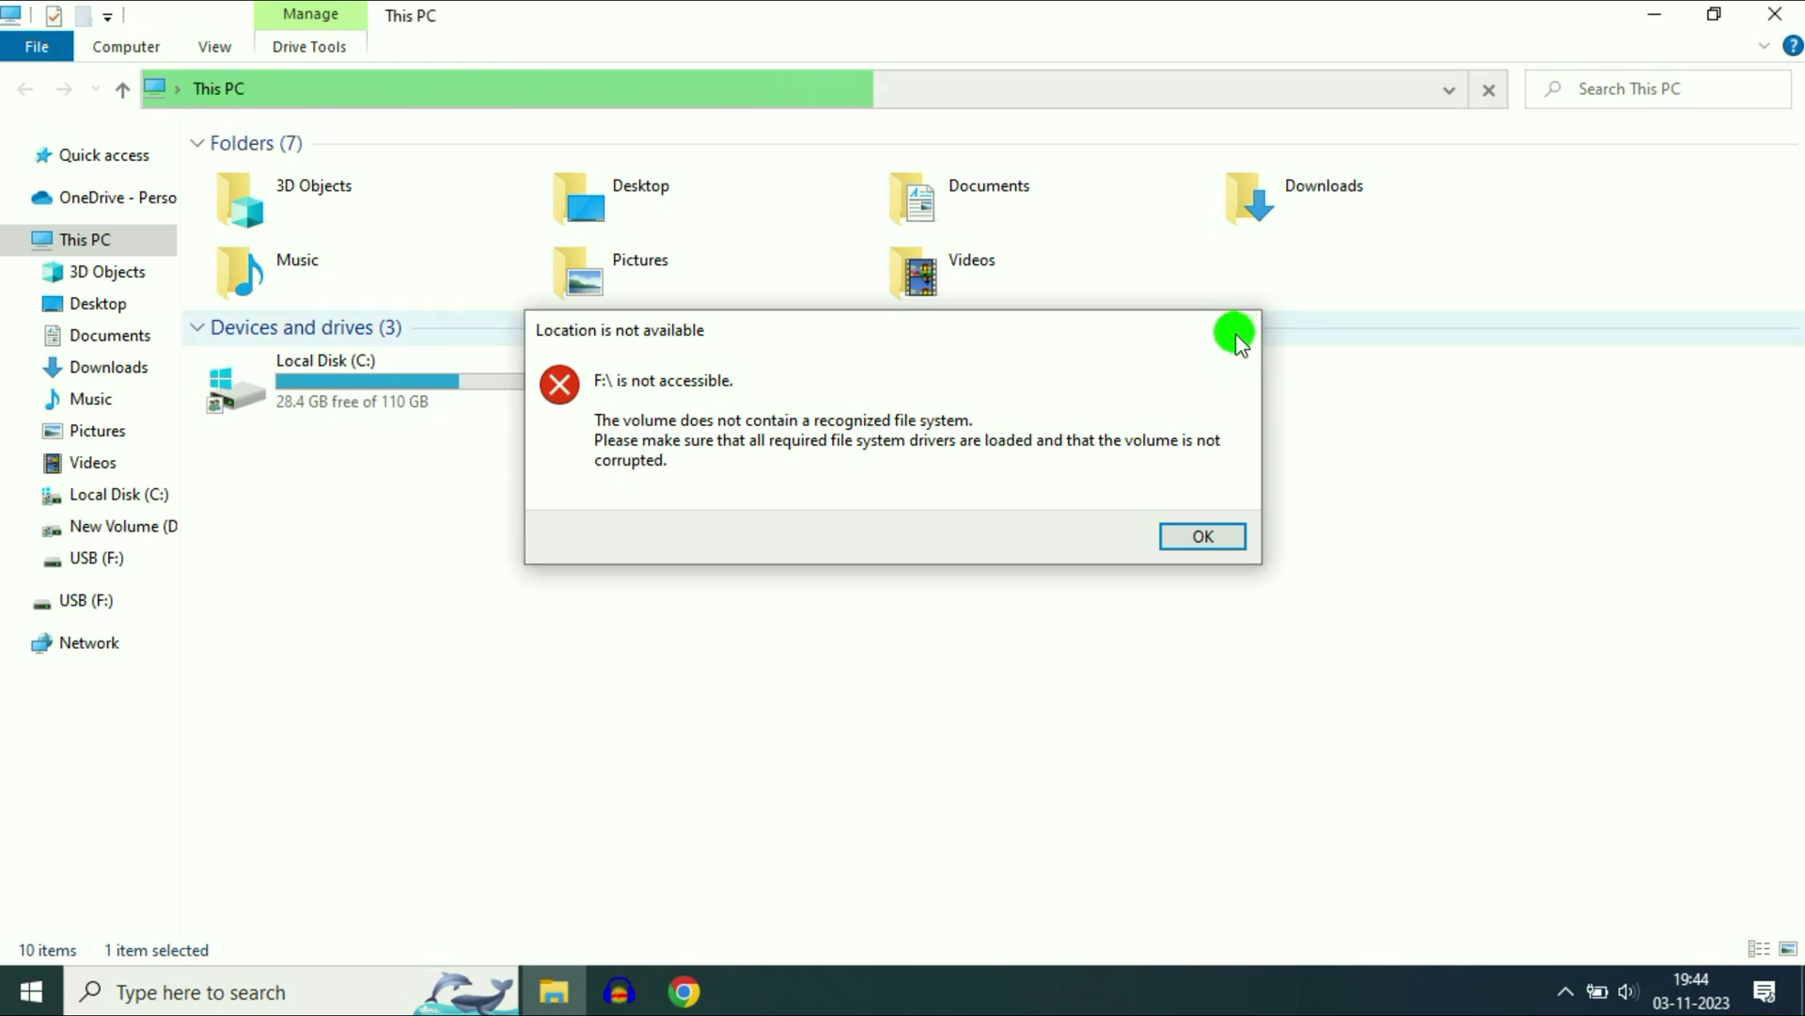
- Launch Command Prompt with administrator rights from Start menu search for cmd
left_click(34, 993)
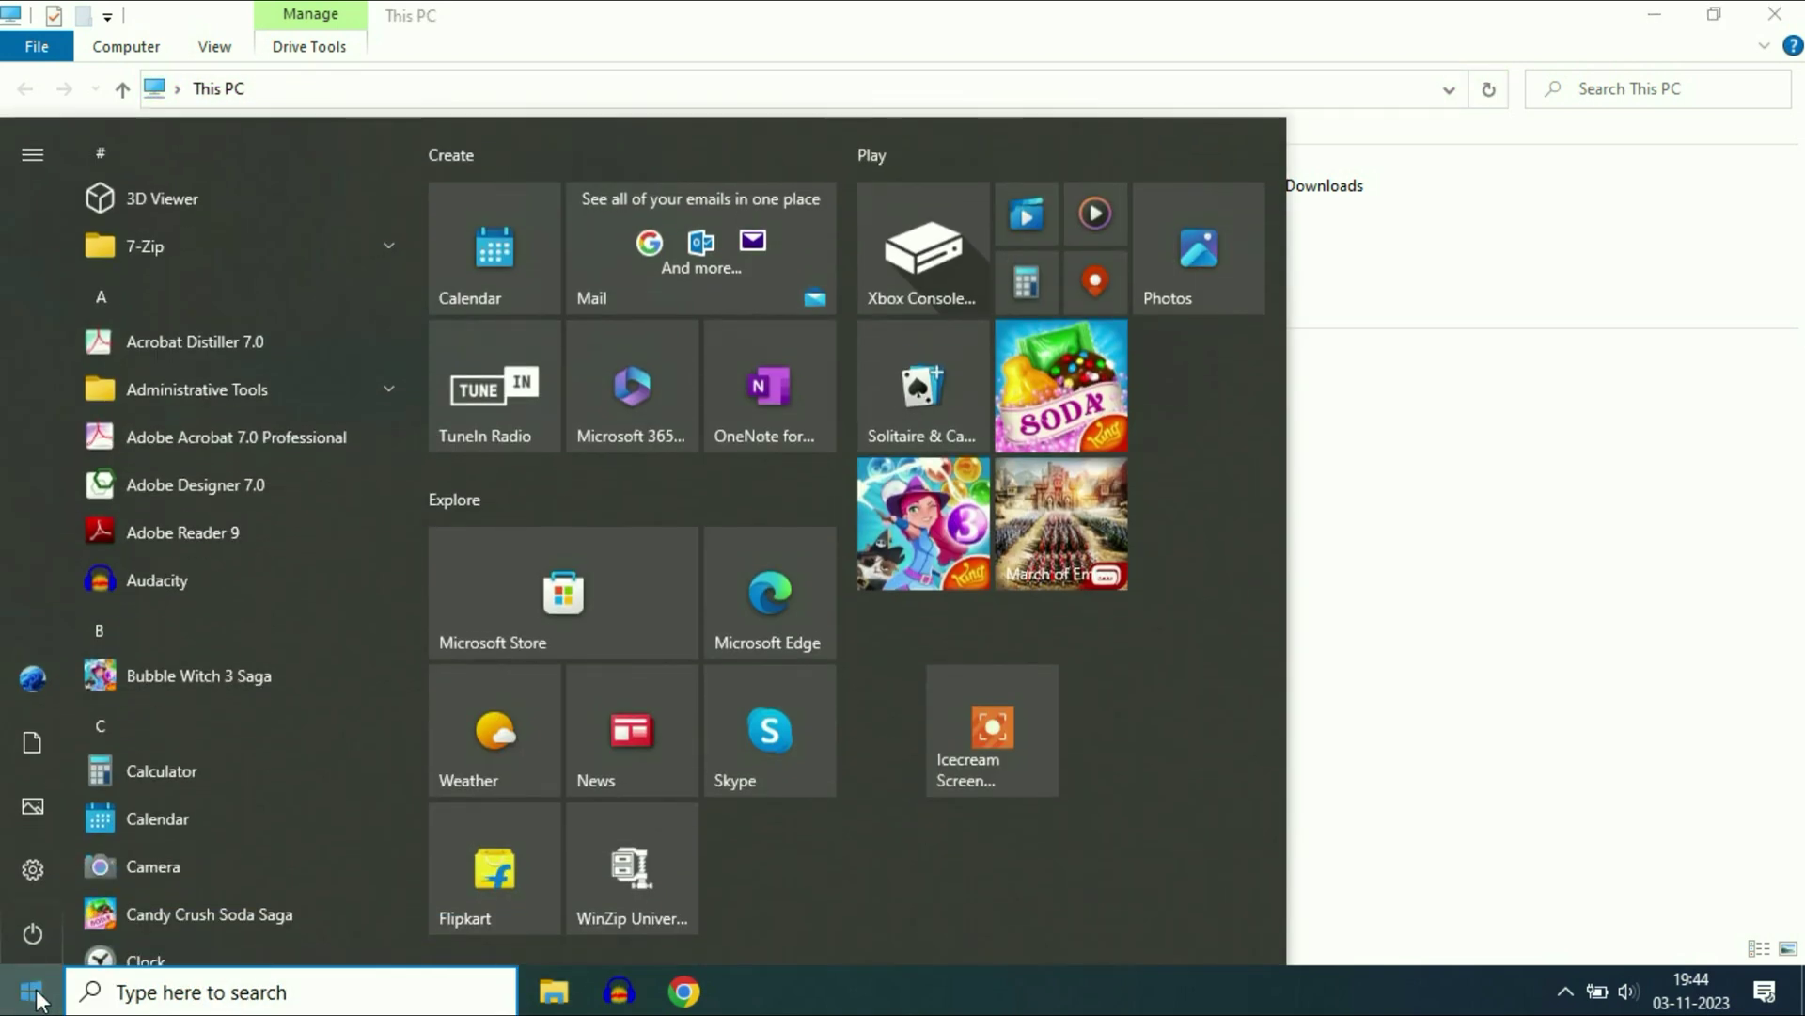
type("c")
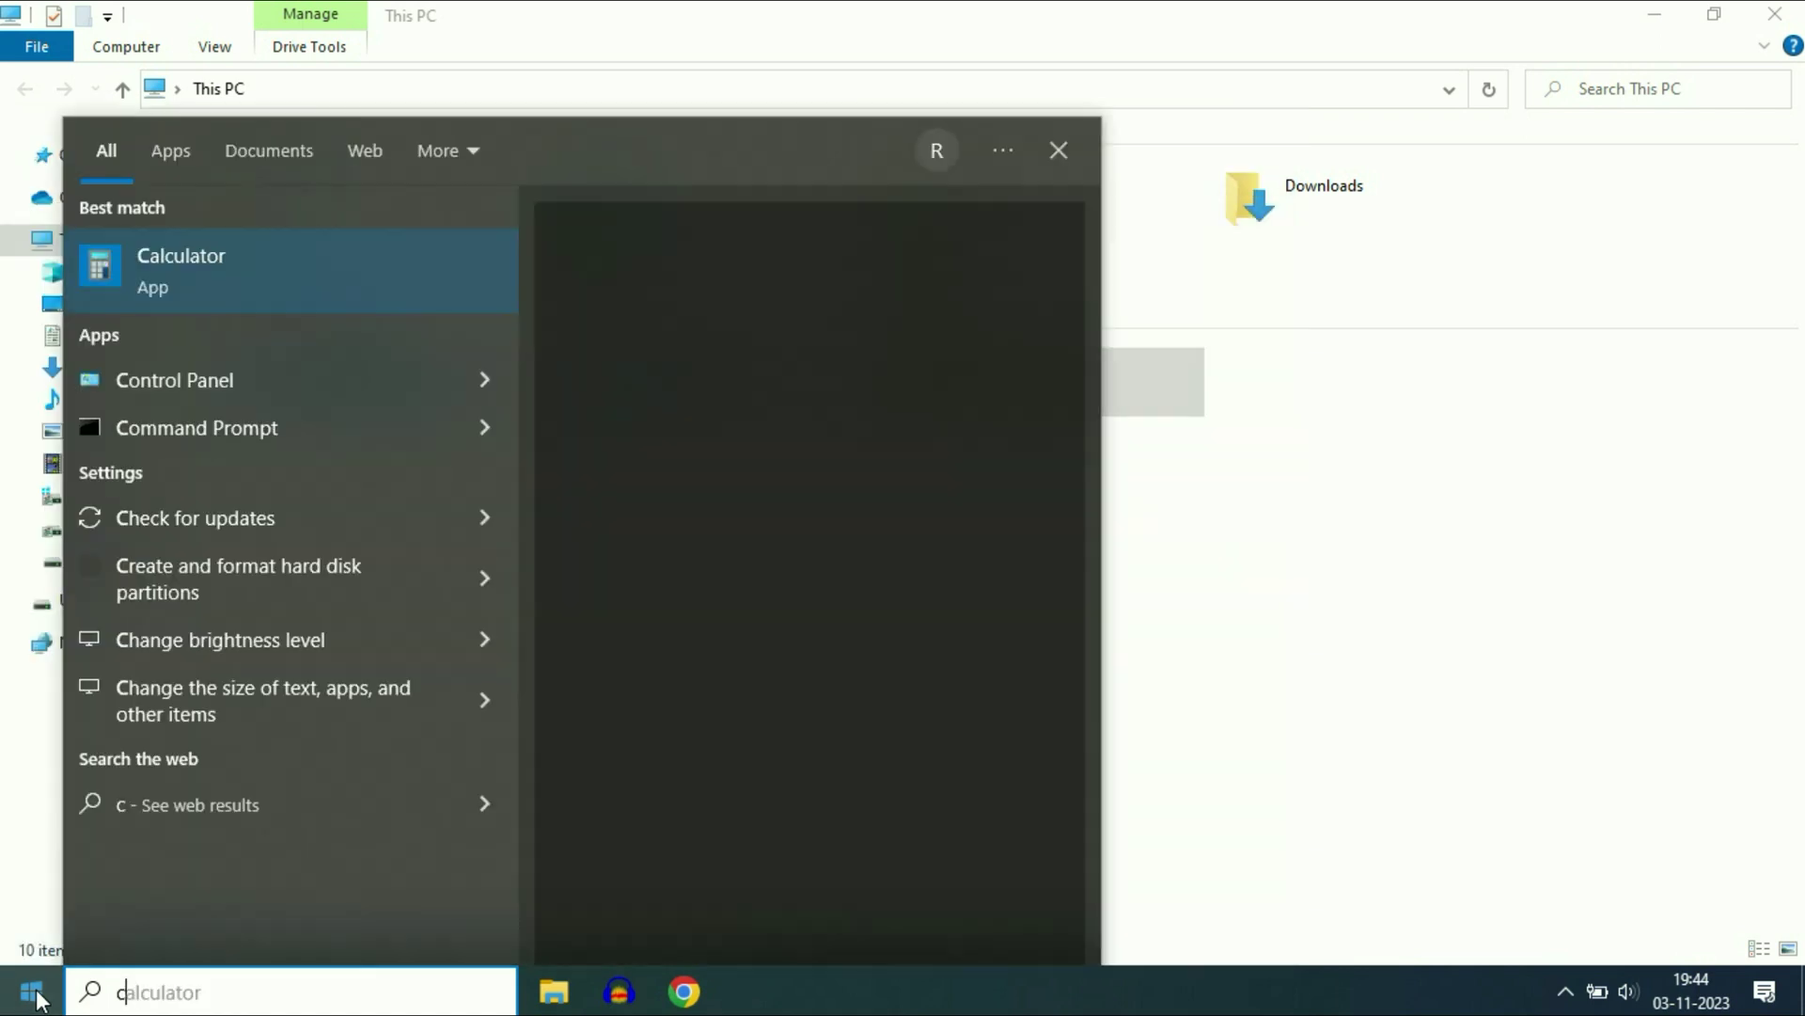
type("md")
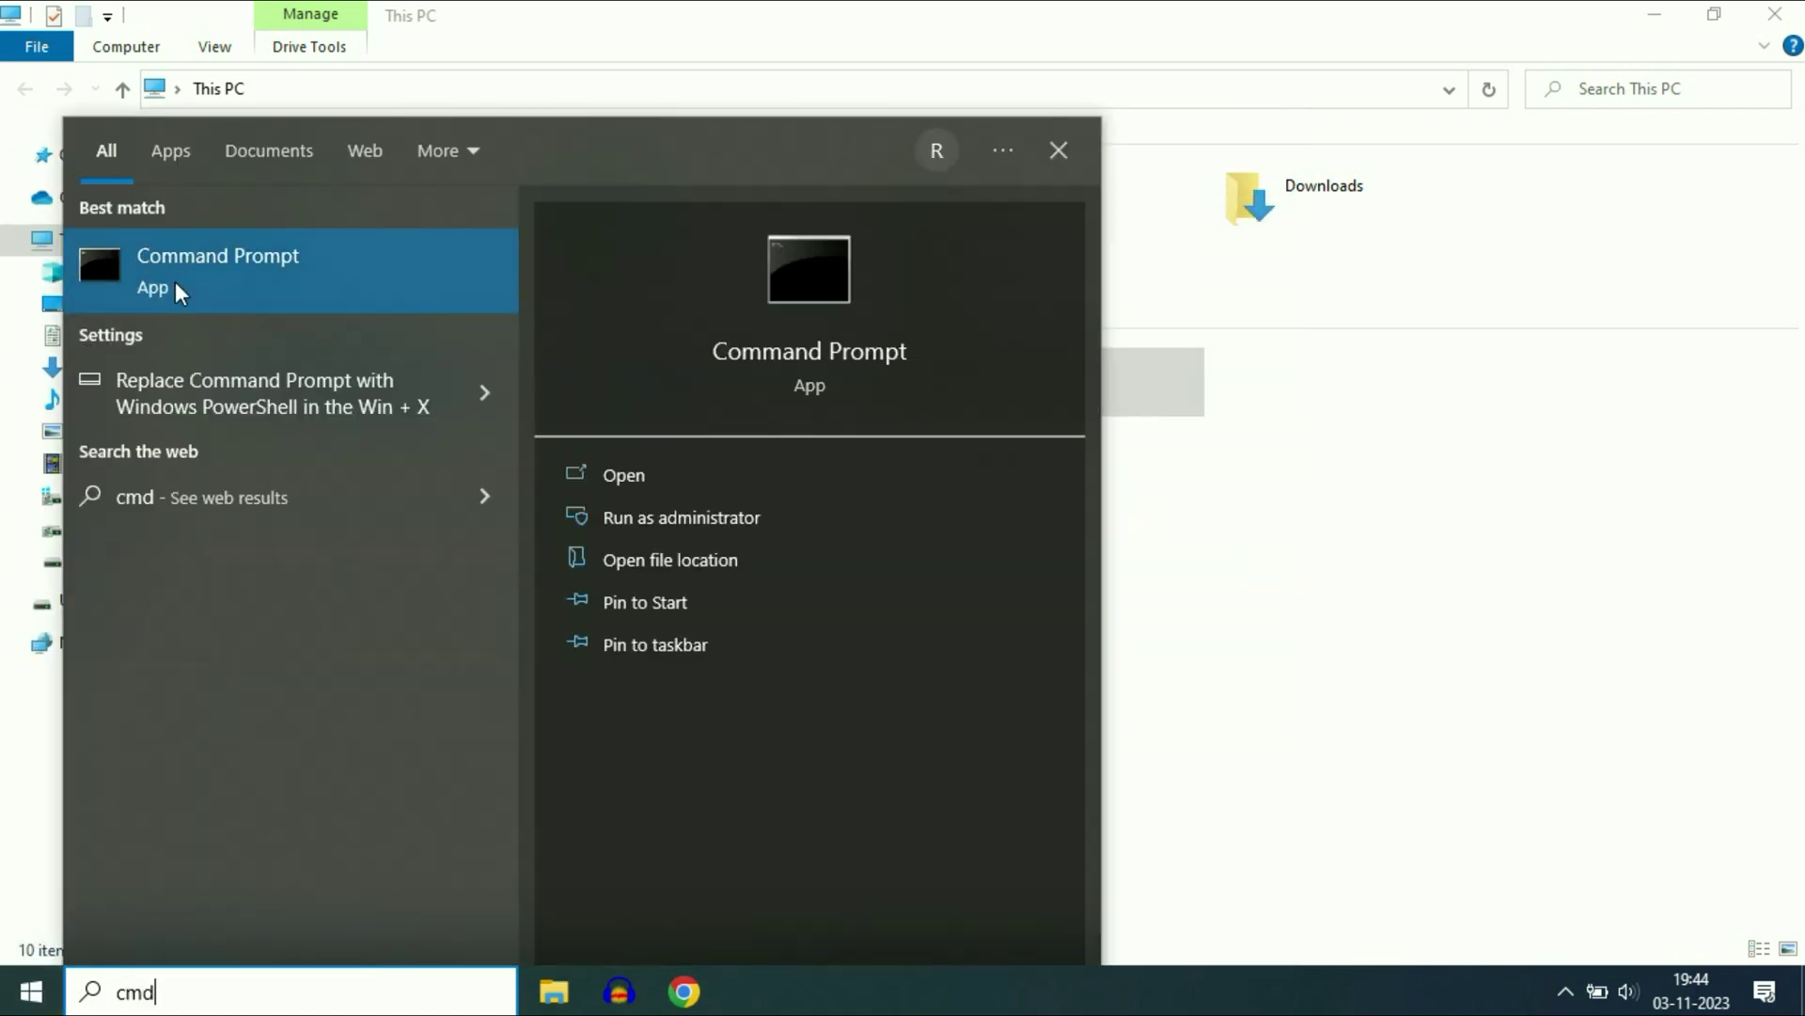
right_click(174, 281)
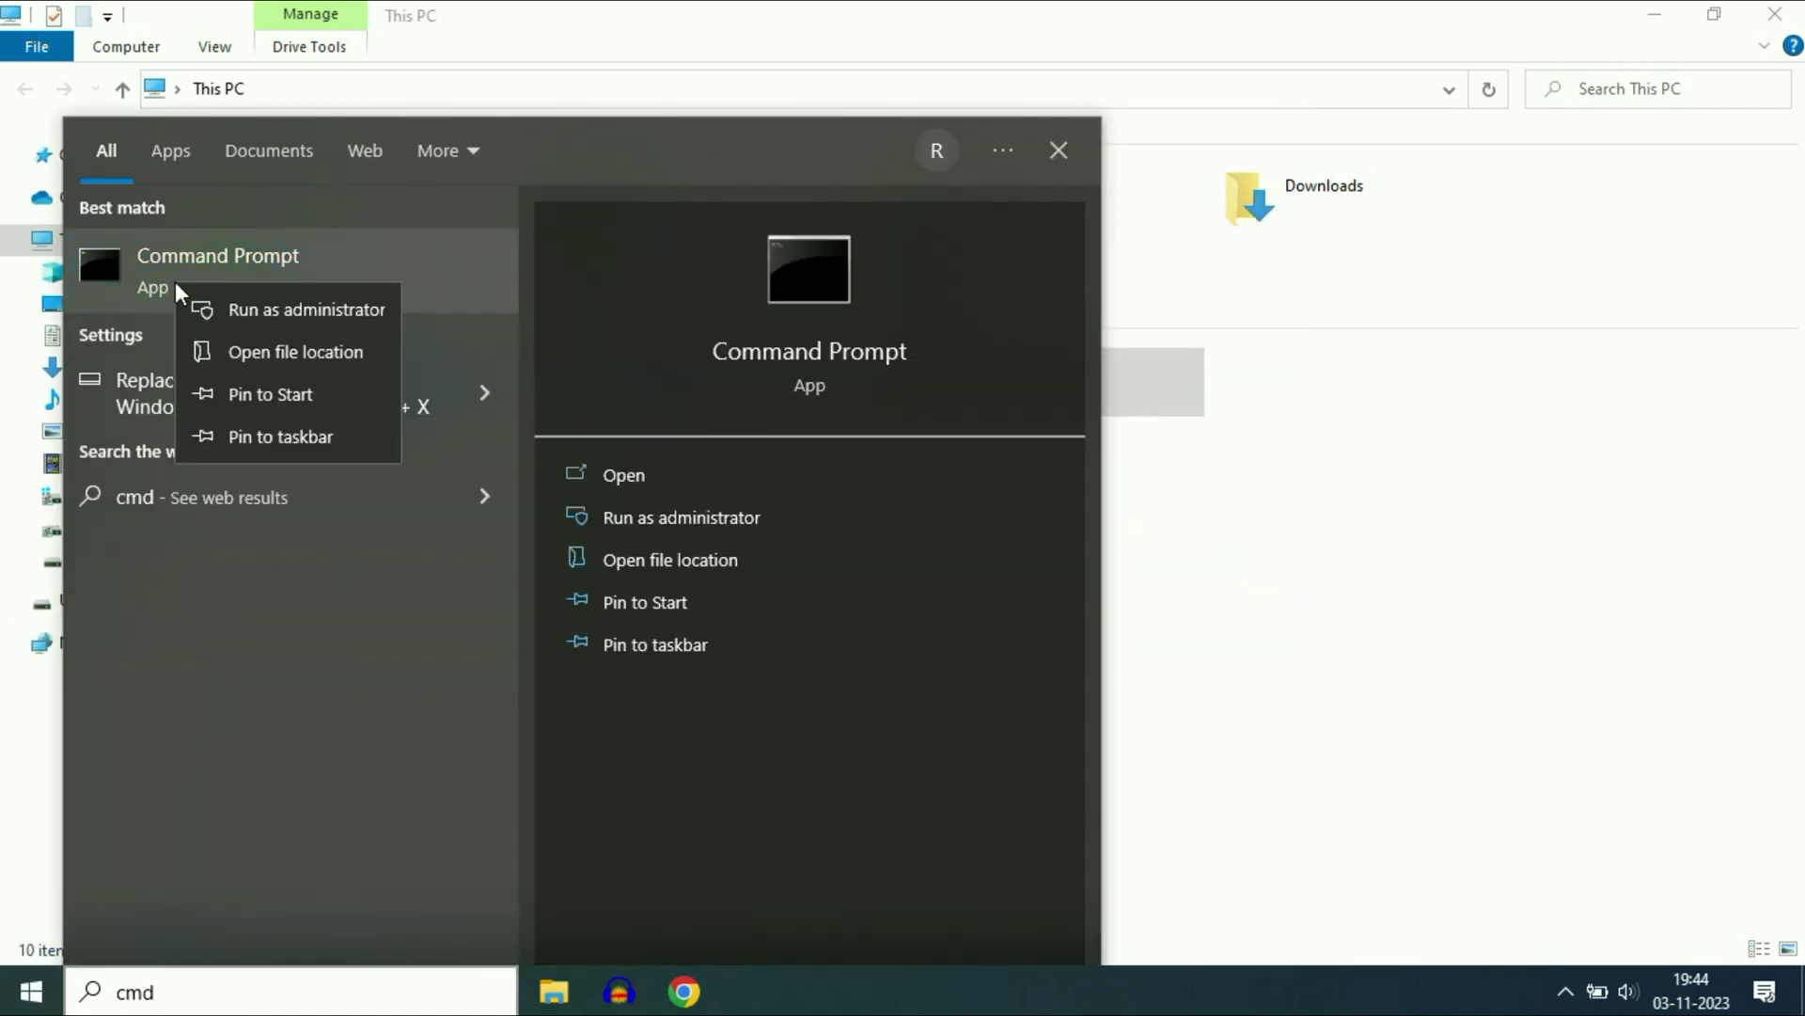
left_click(247, 312)
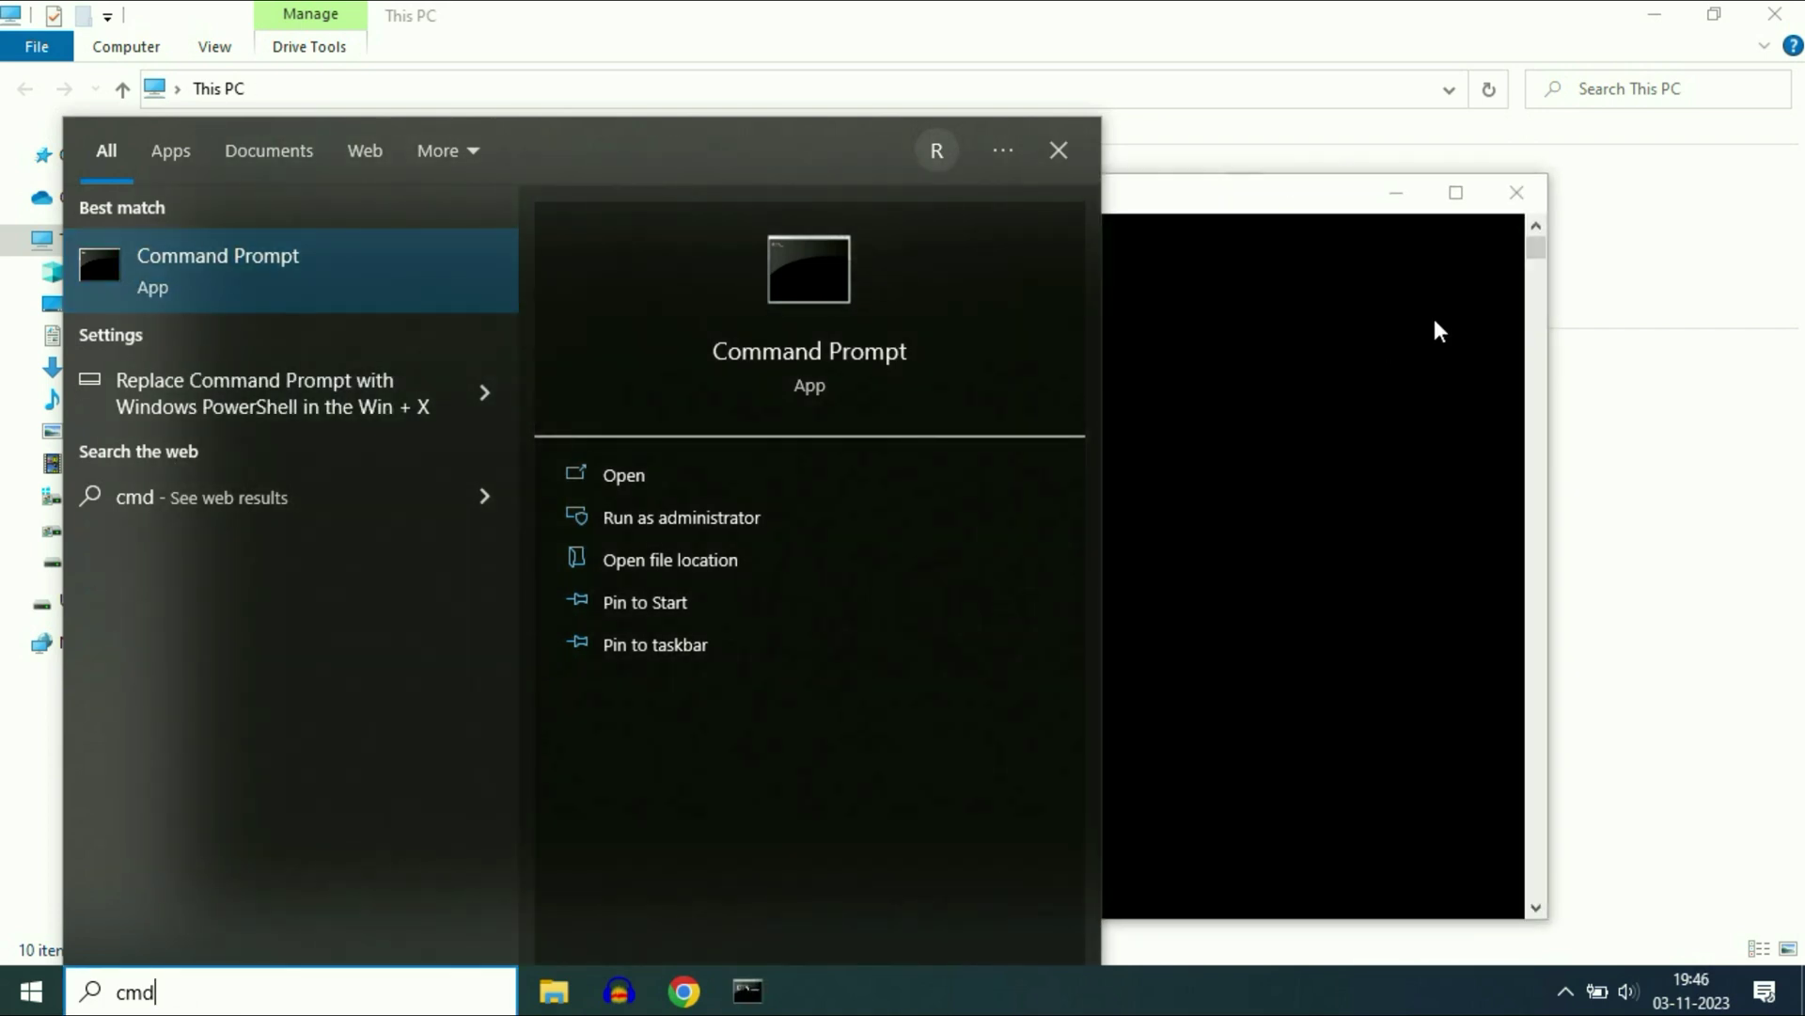
left_click(1435, 331)
- Run chkdsk f: /f on the USB drive, which reports FAT32 with no problems
left_click_drag(946, 198, 1055, 170)
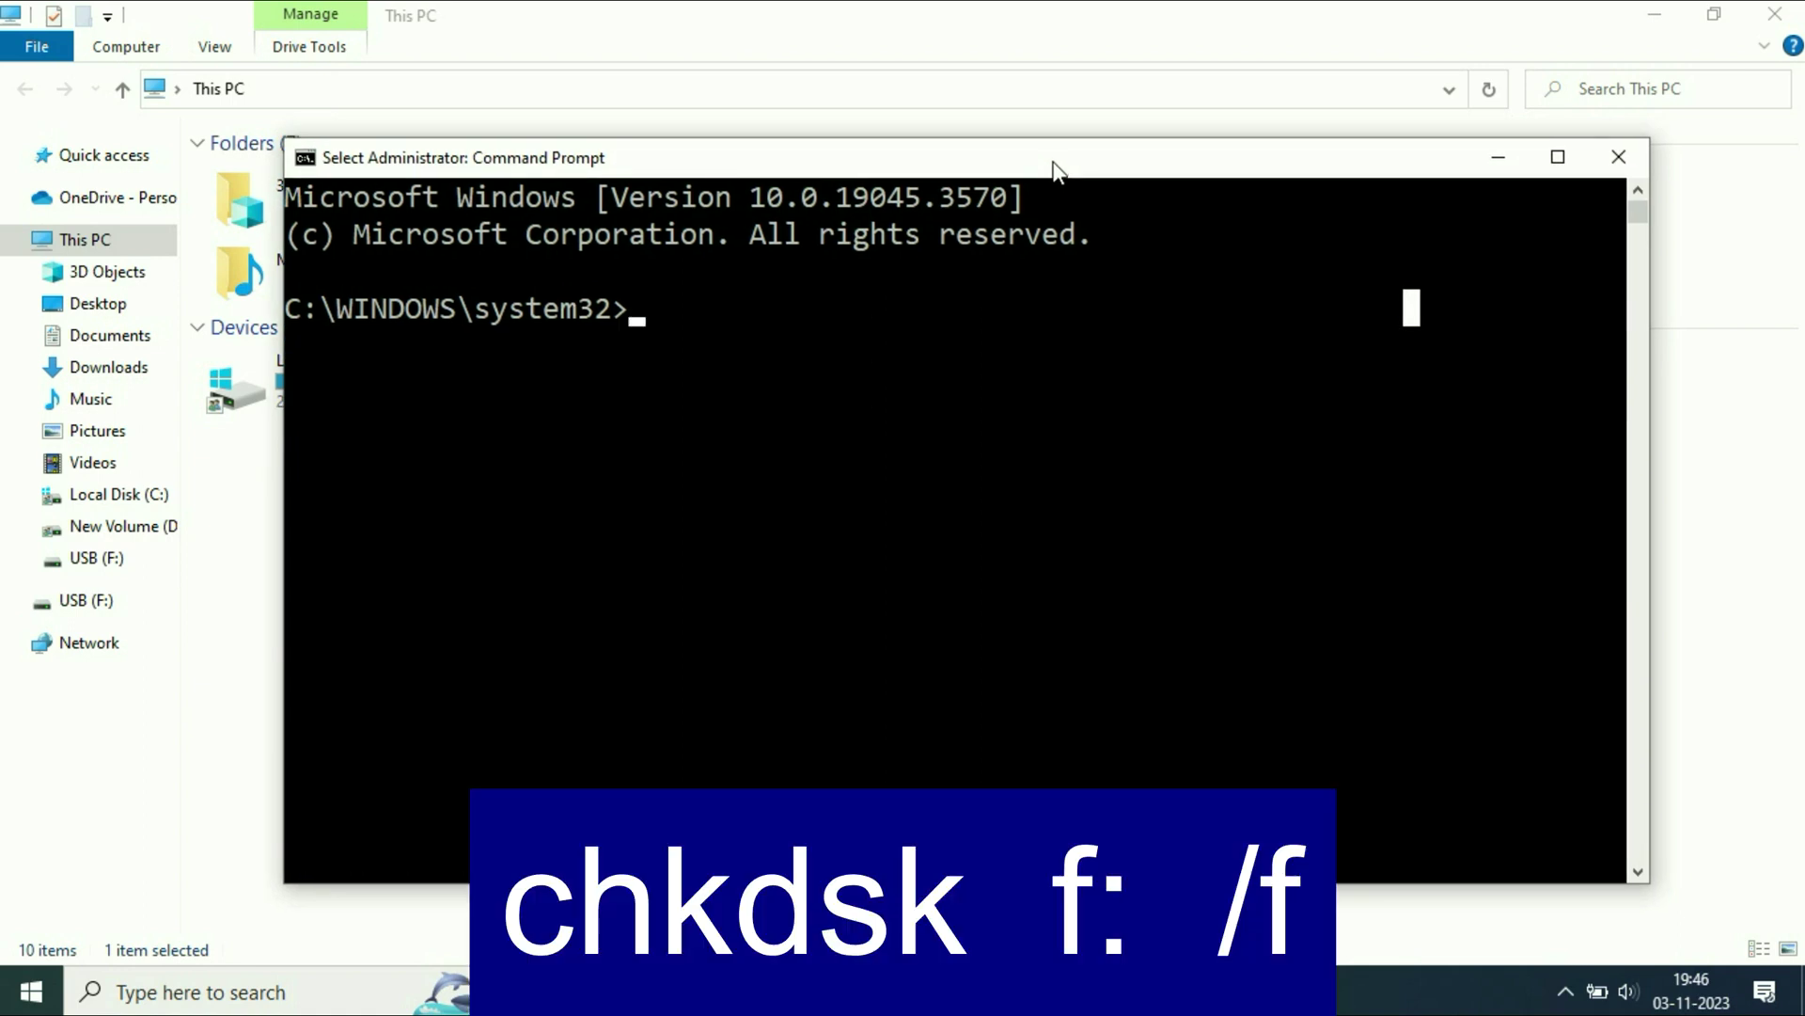
type("chkdsk")
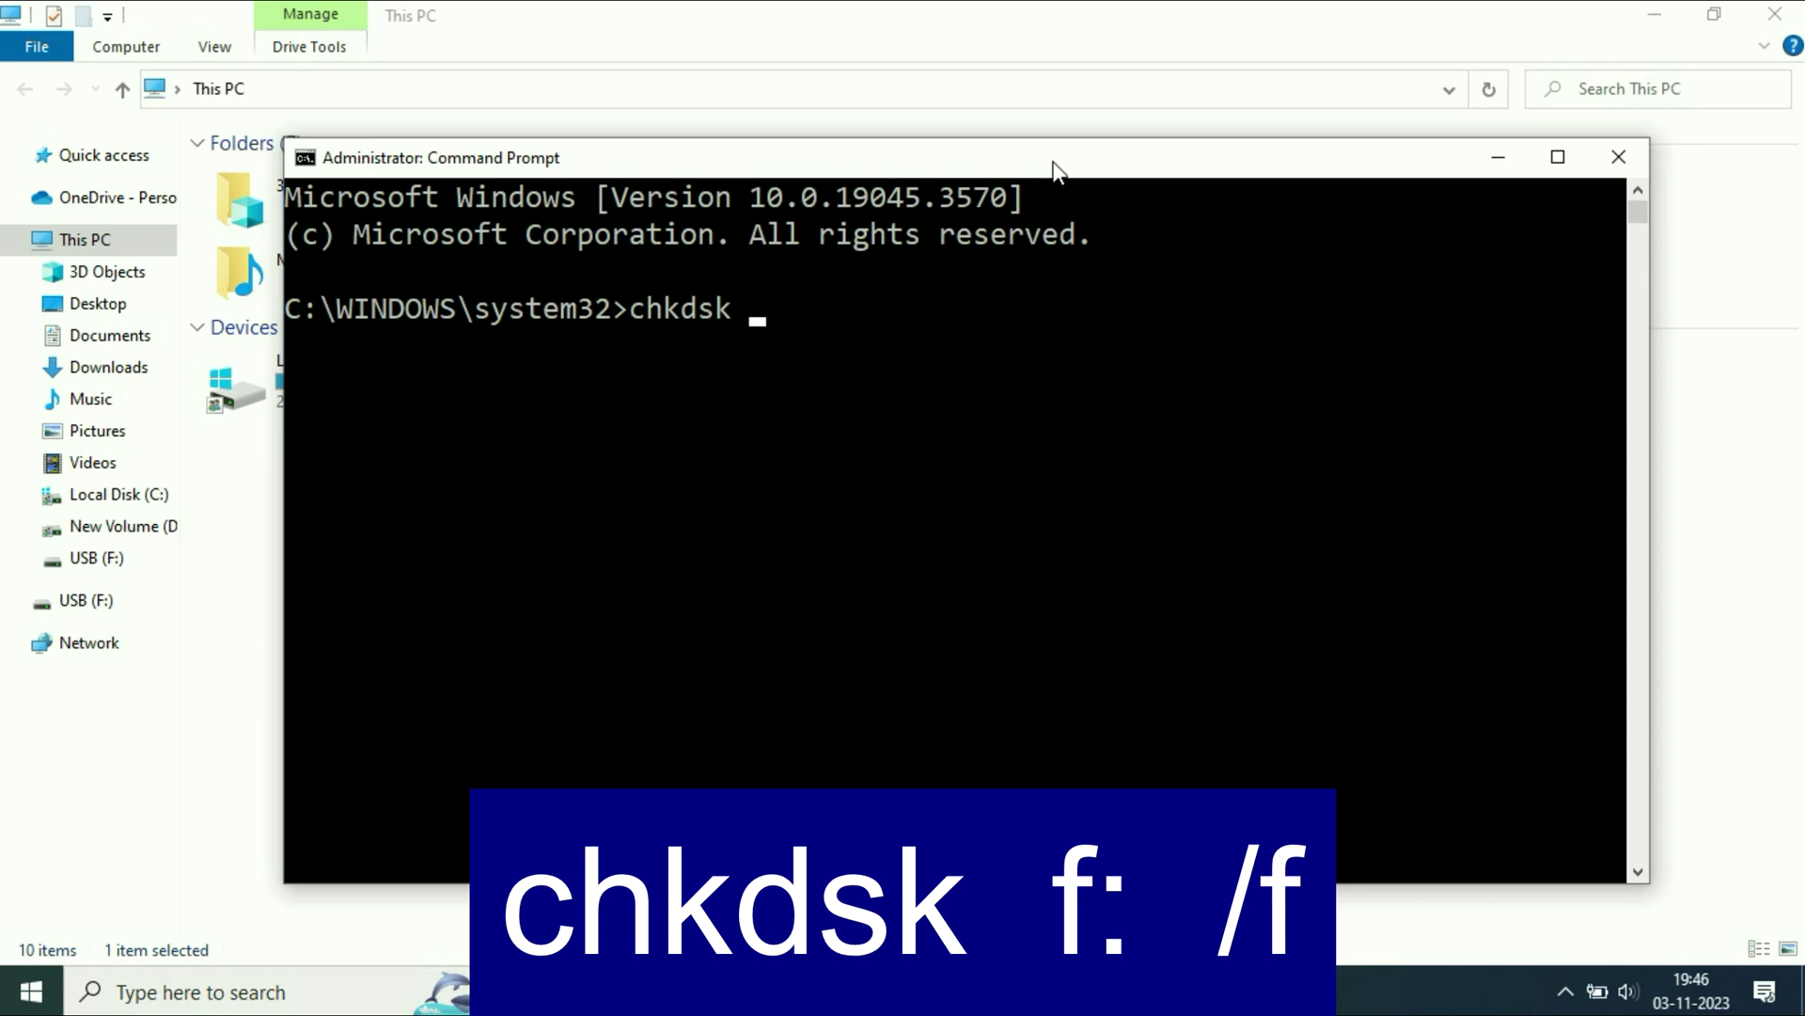
left_click_drag(1054, 169, 1109, 524)
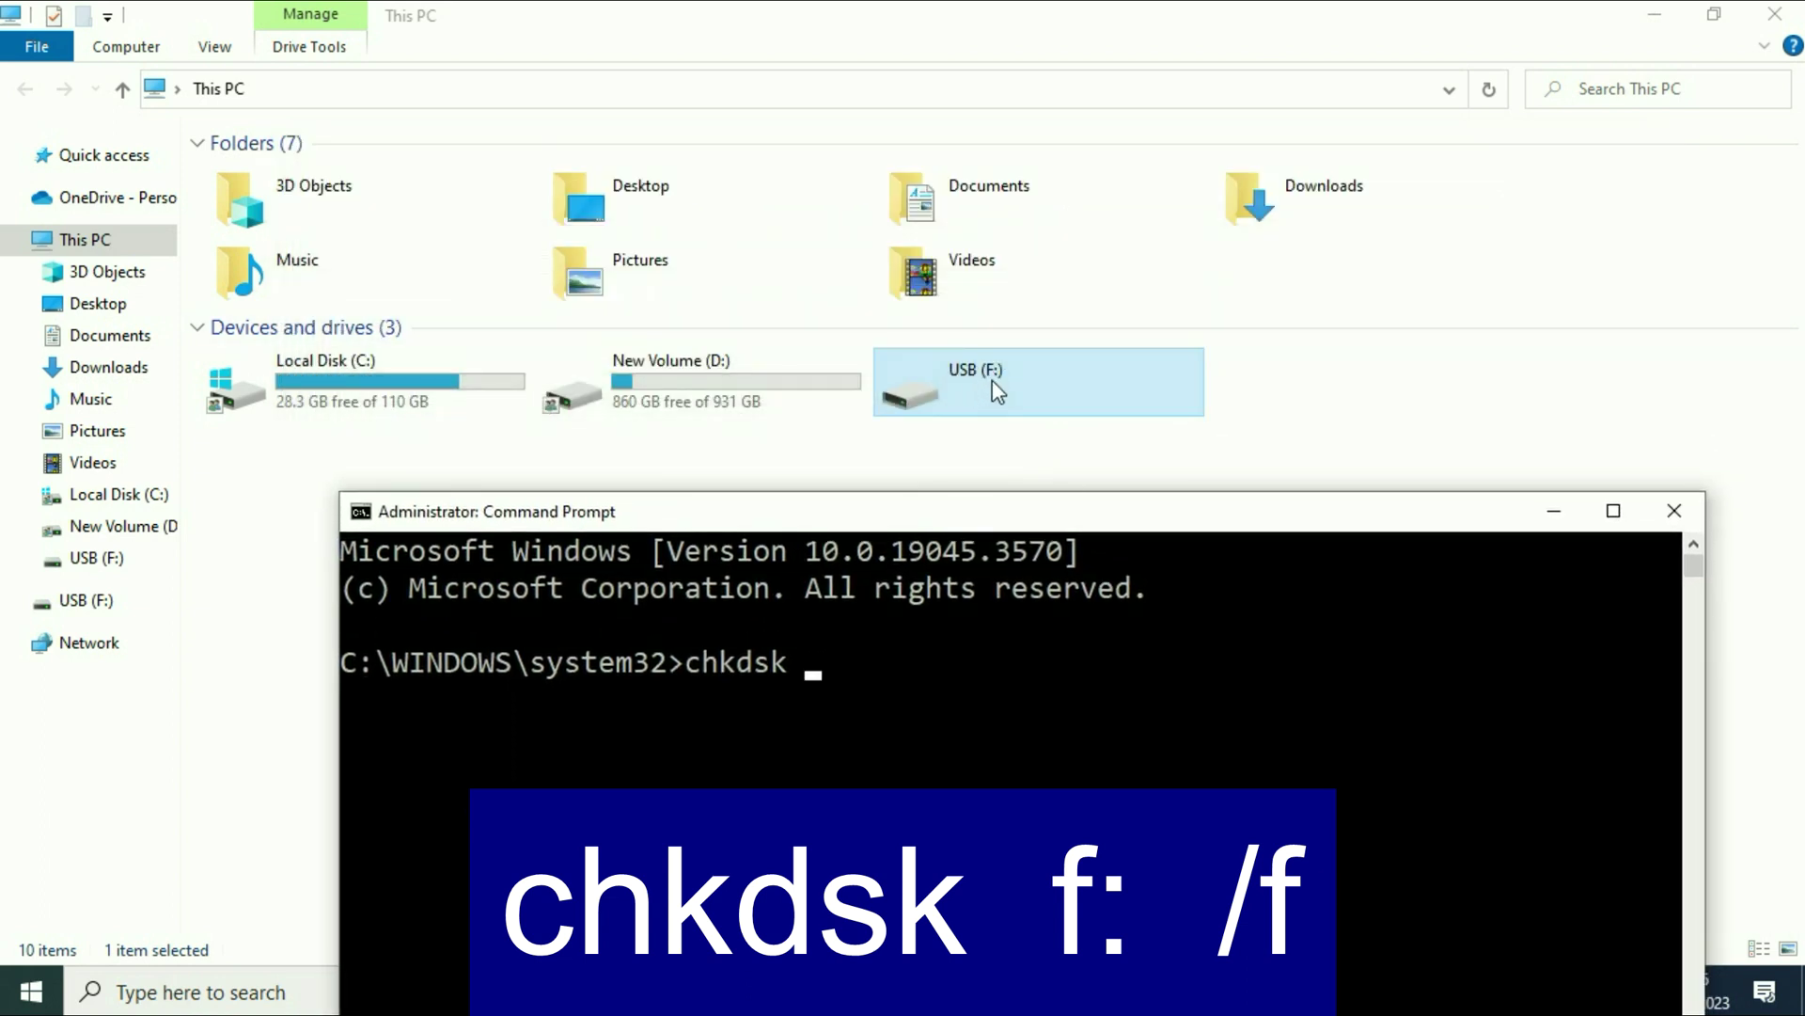
left_click_drag(1051, 519, 1037, 269)
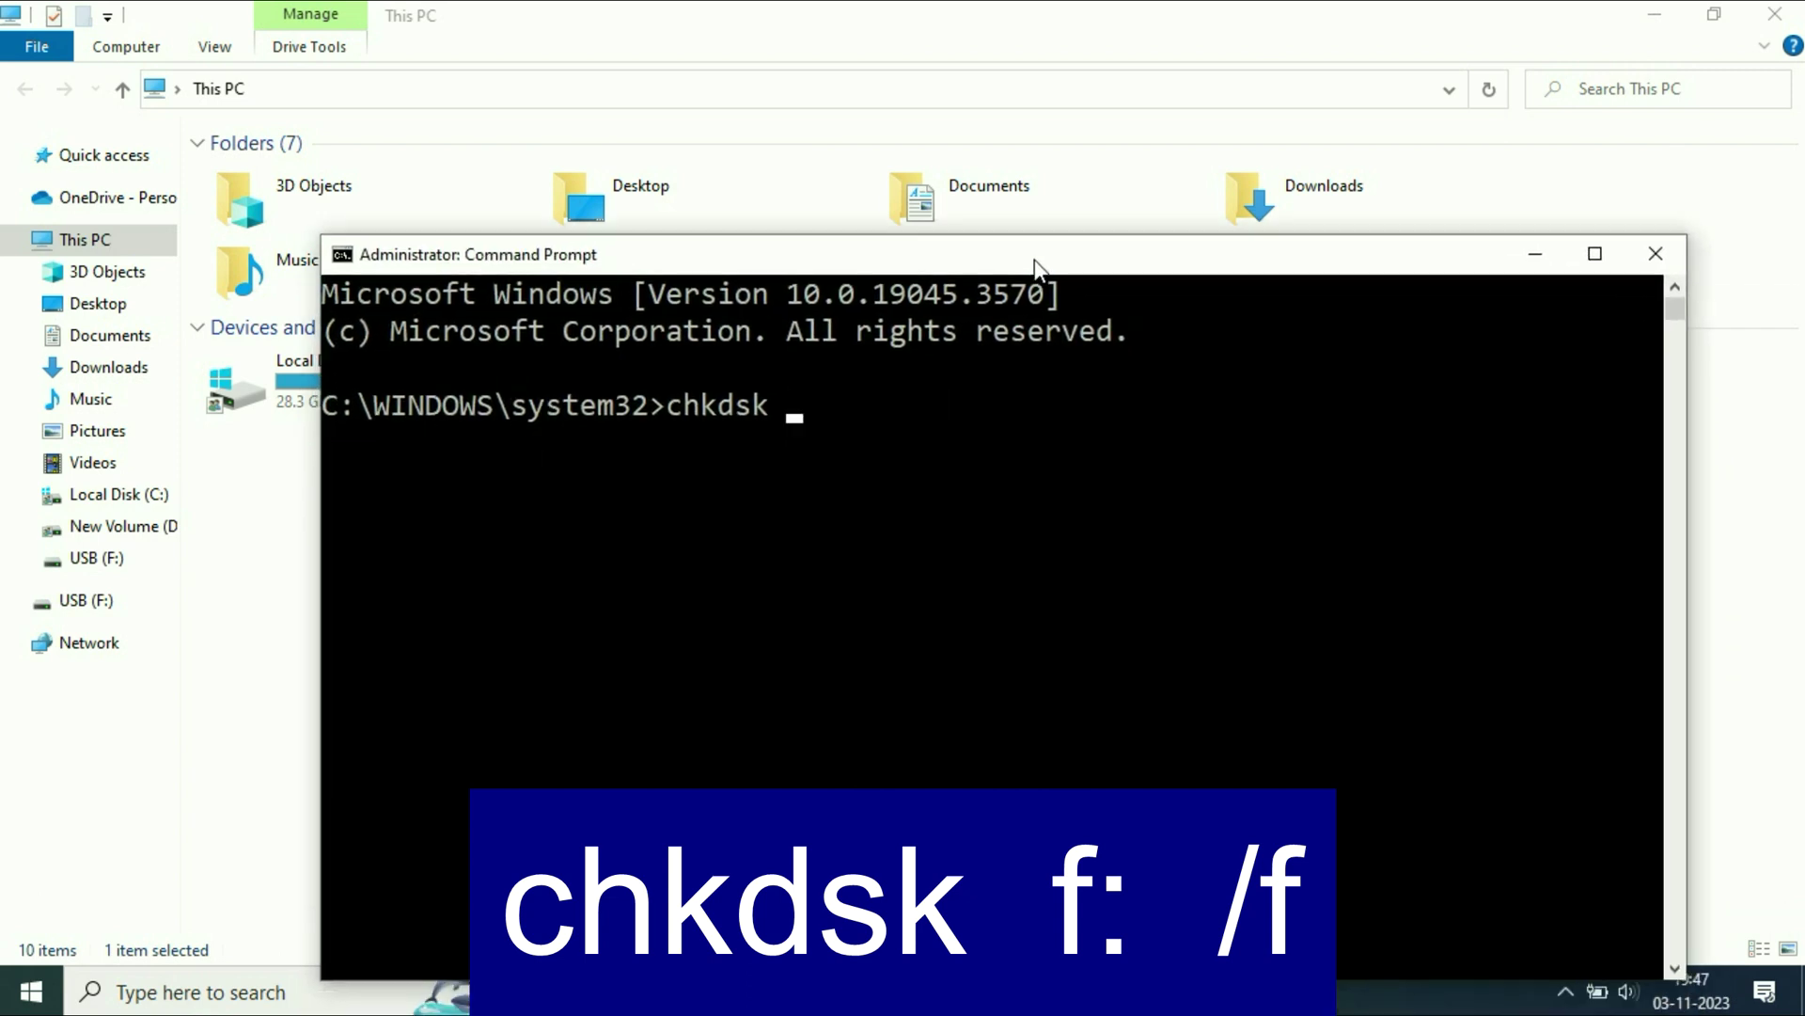
type("f")
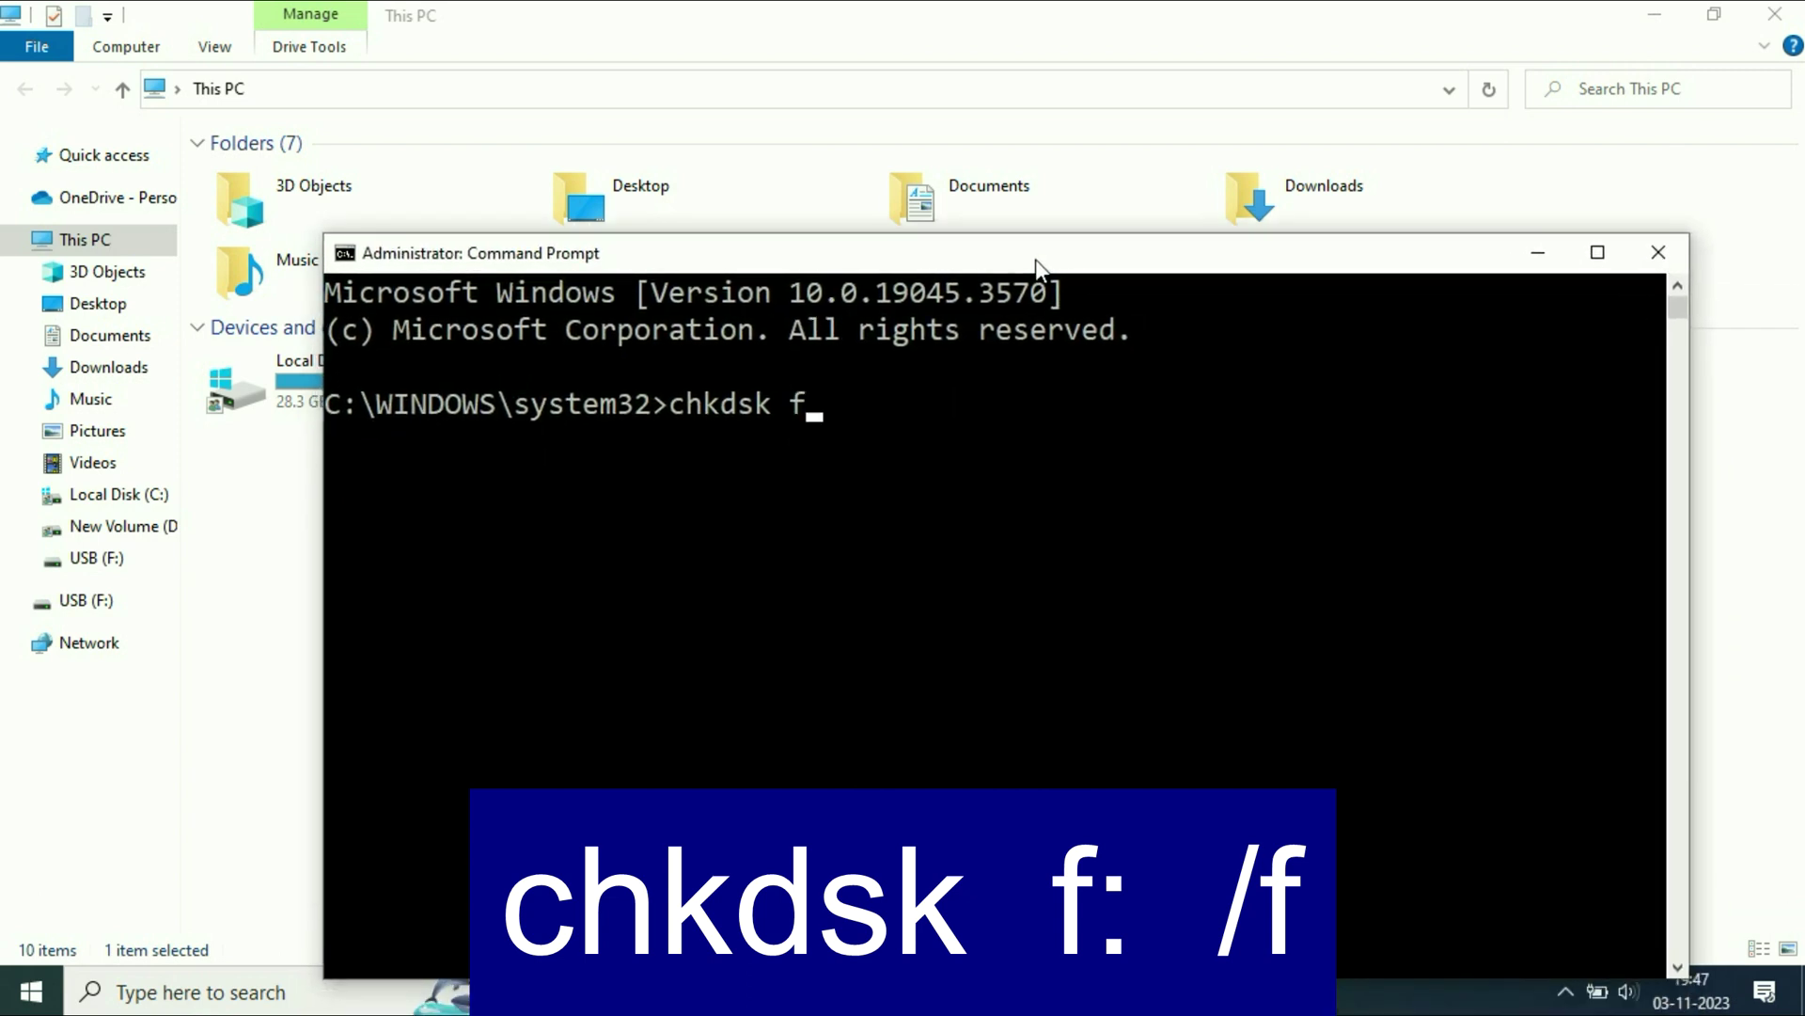
type(":")
type(" /")
type("f")
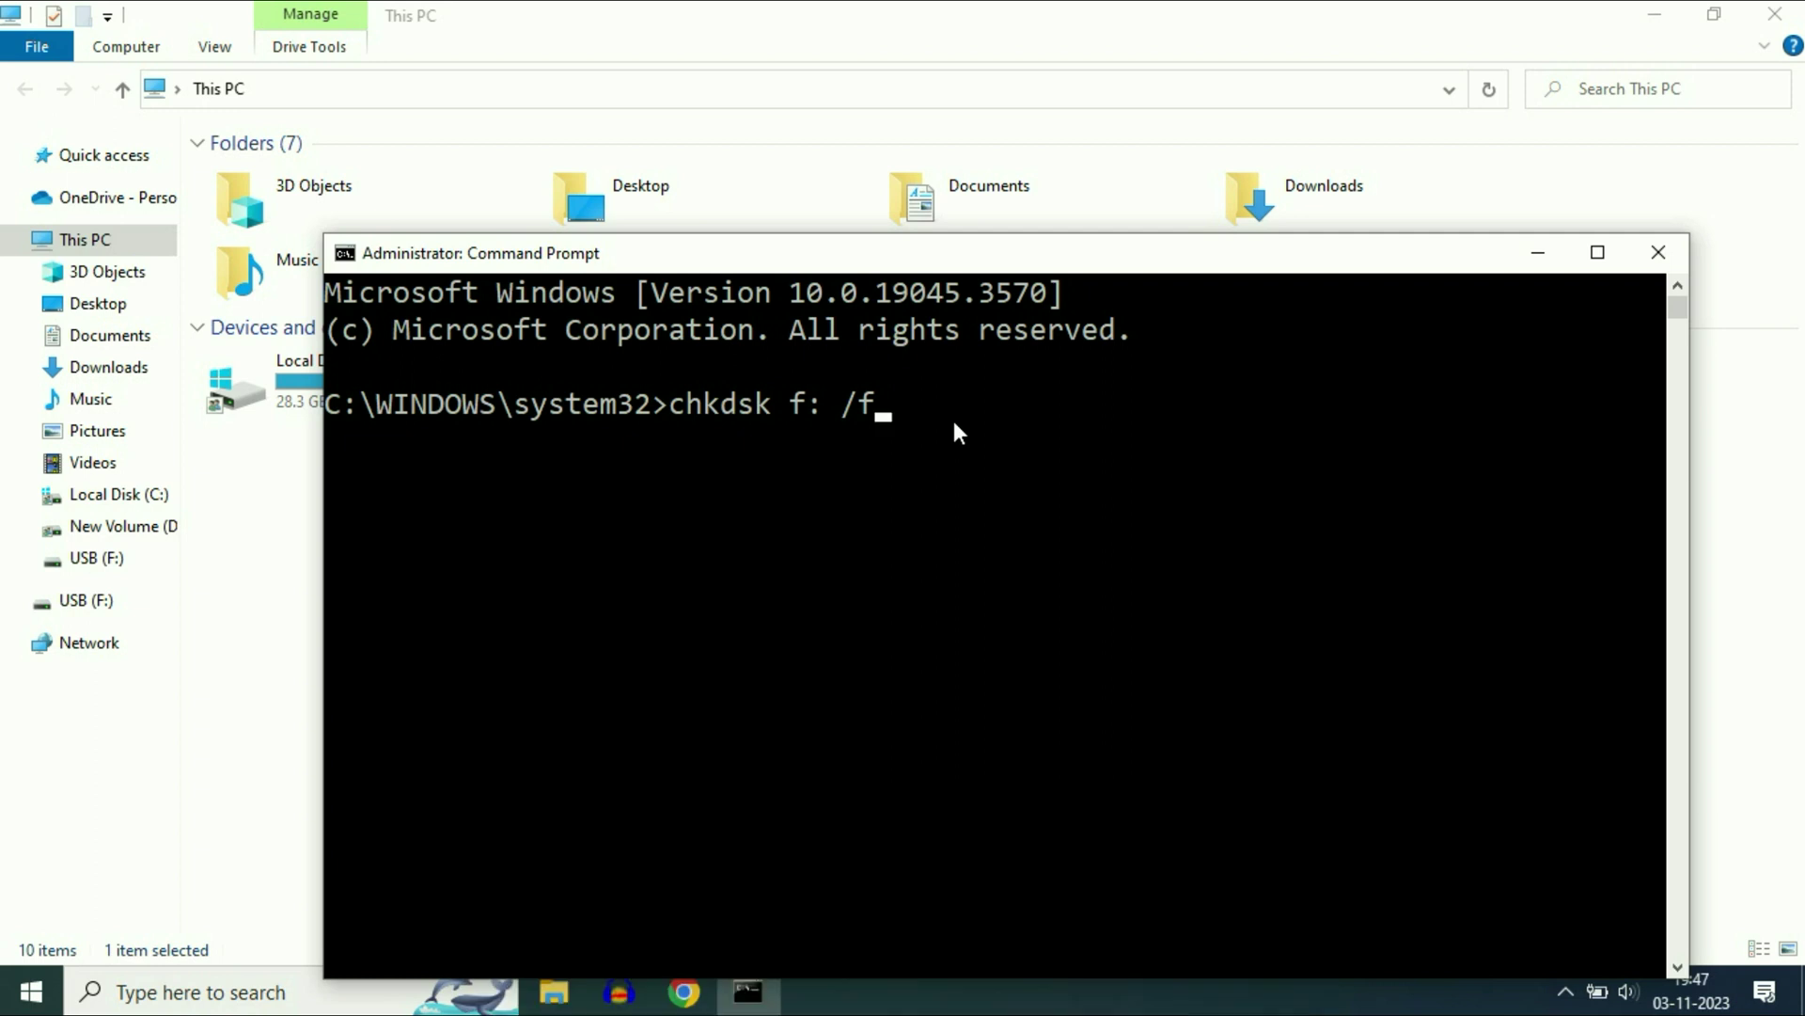
key("Return")
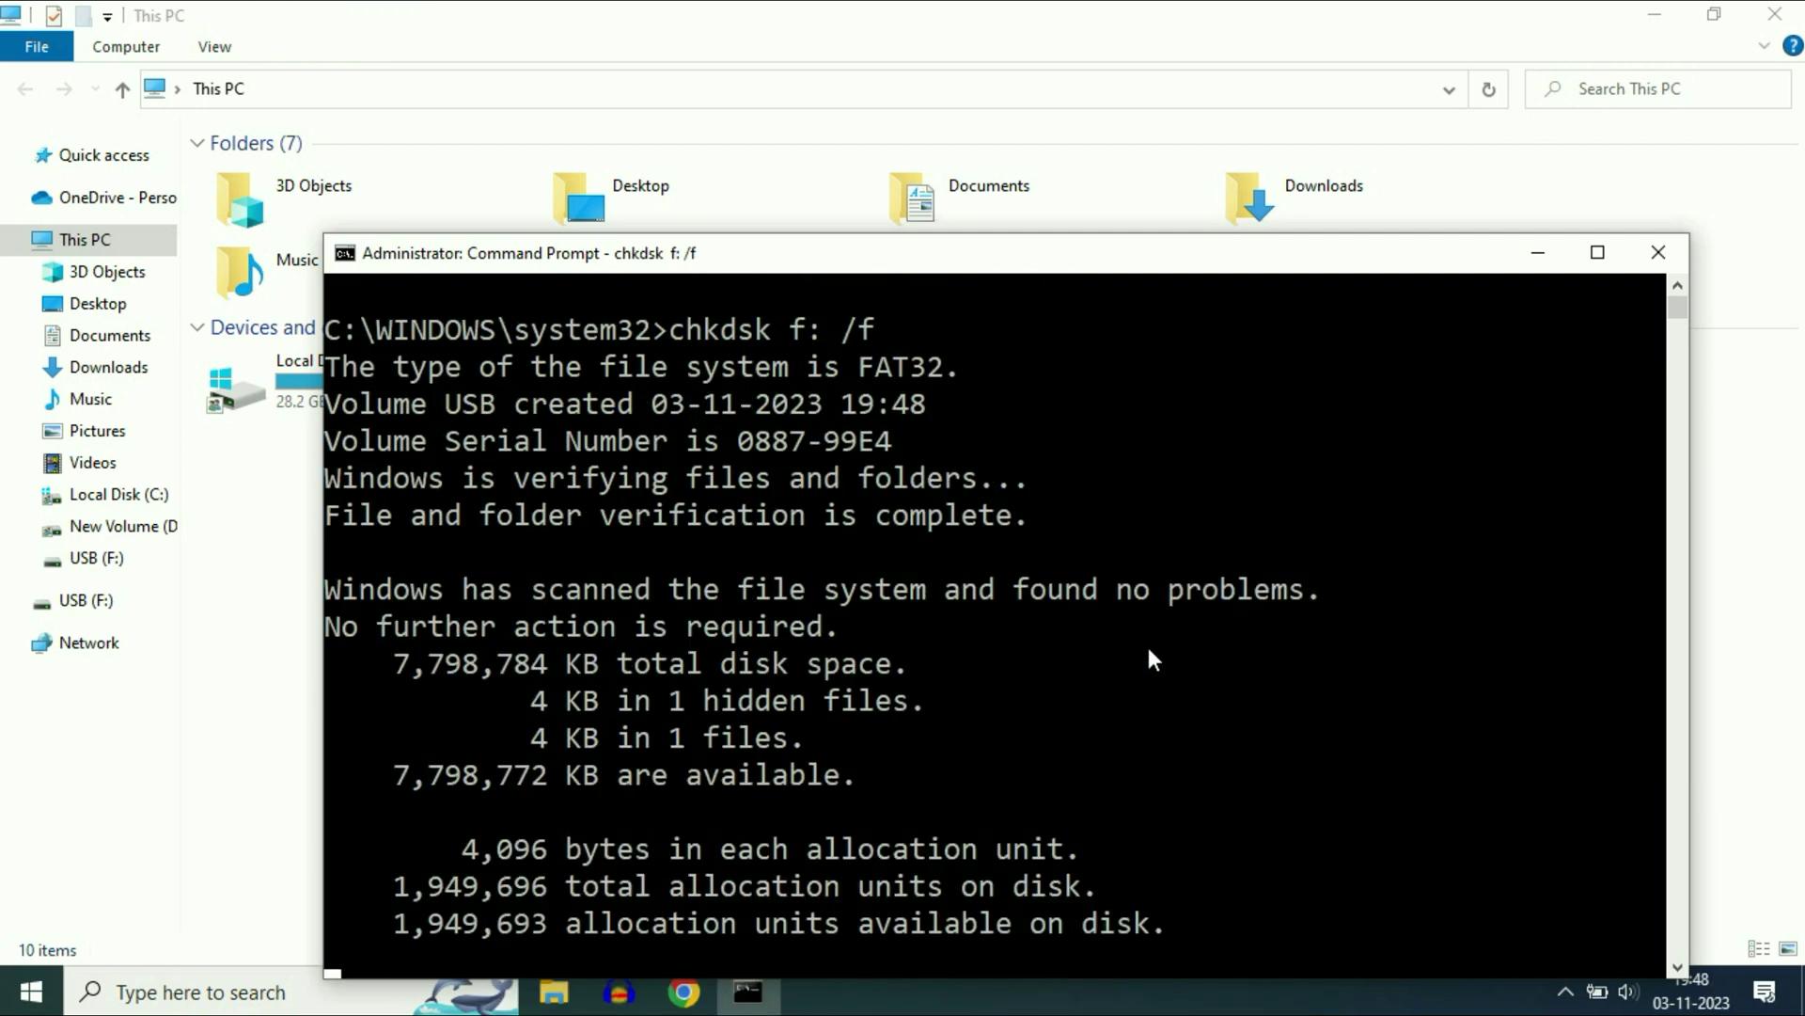
scroll(1148, 659, "down", 2)
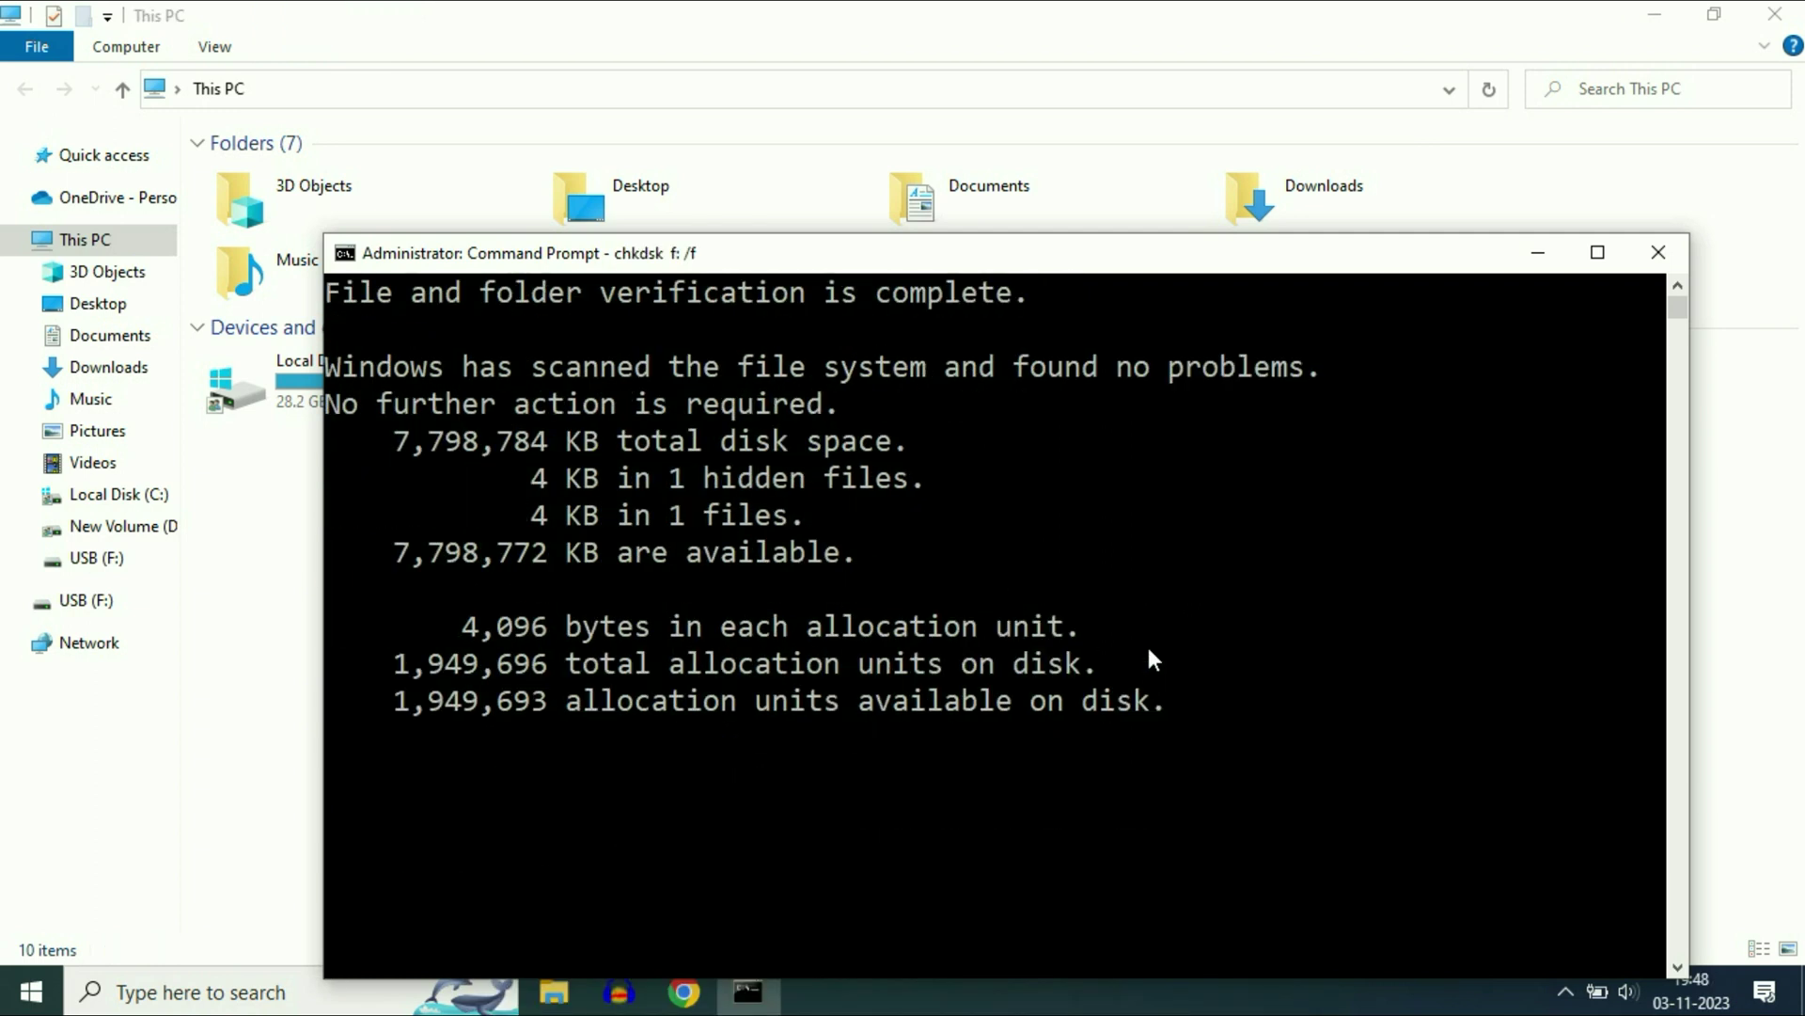
- Open USB (F:) to view its audio folder and video file, then return to This PC
double_click(1286, 261)
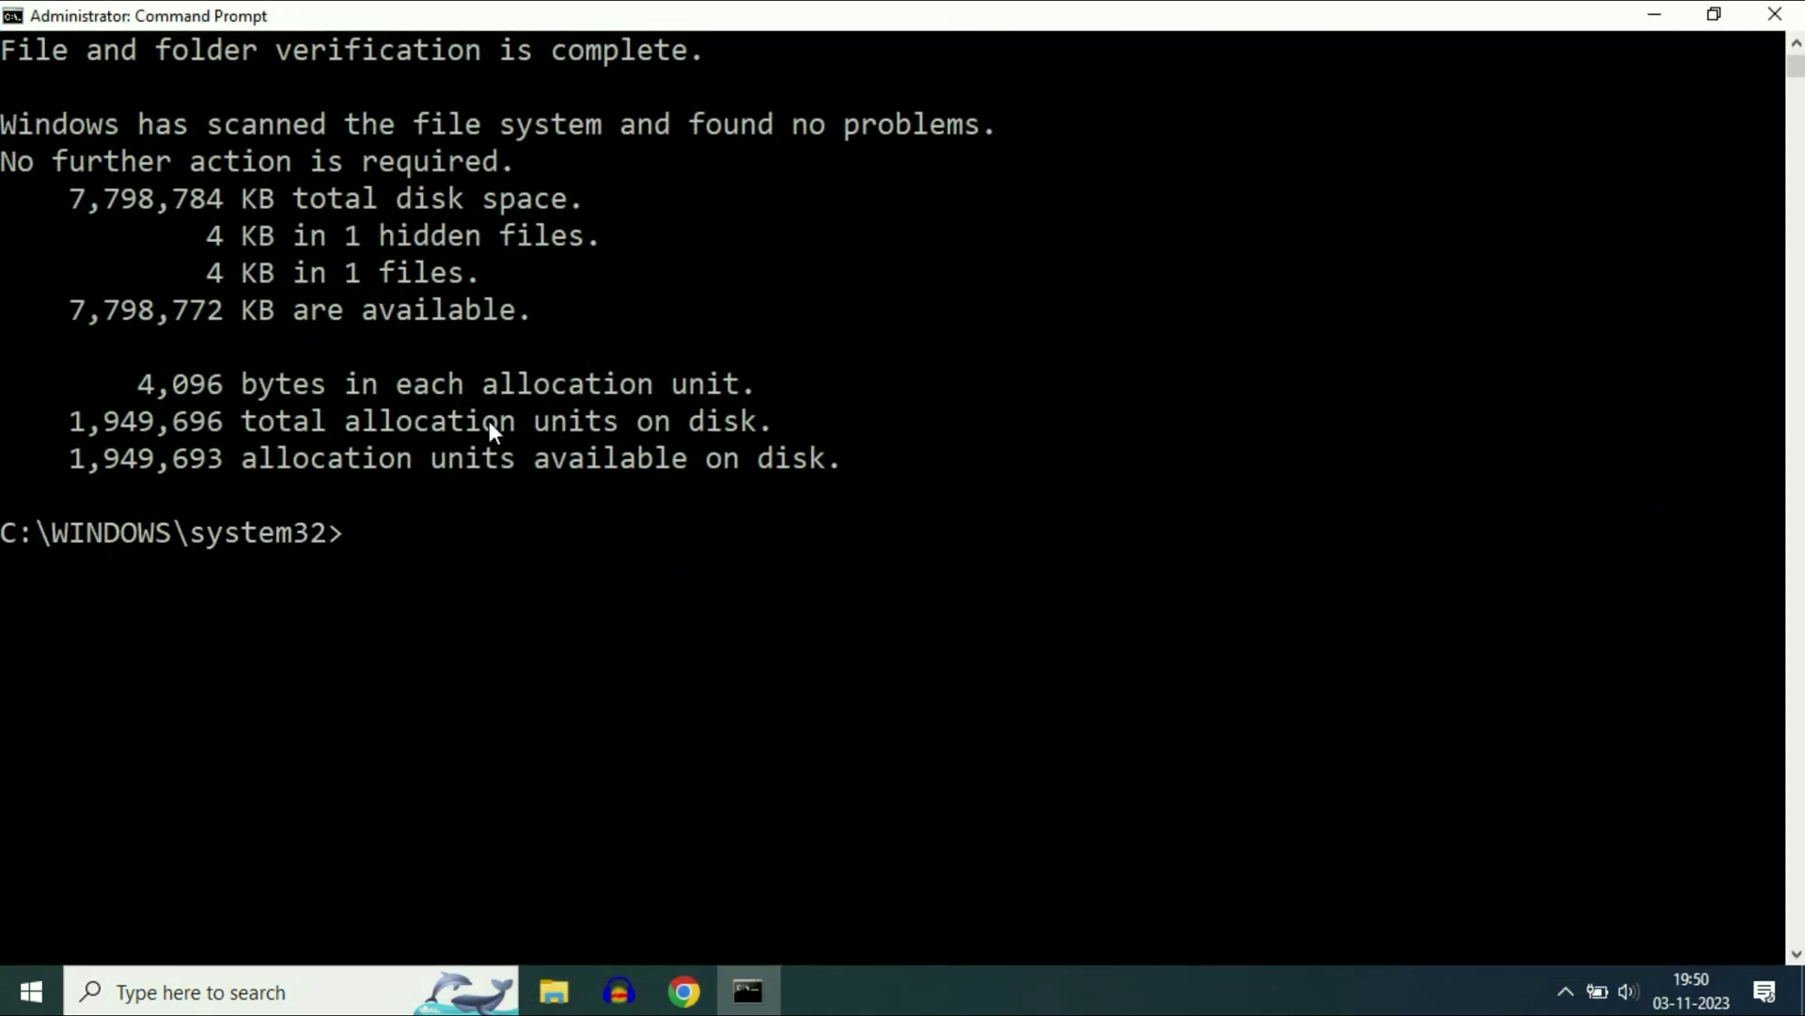
left_click(1657, 17)
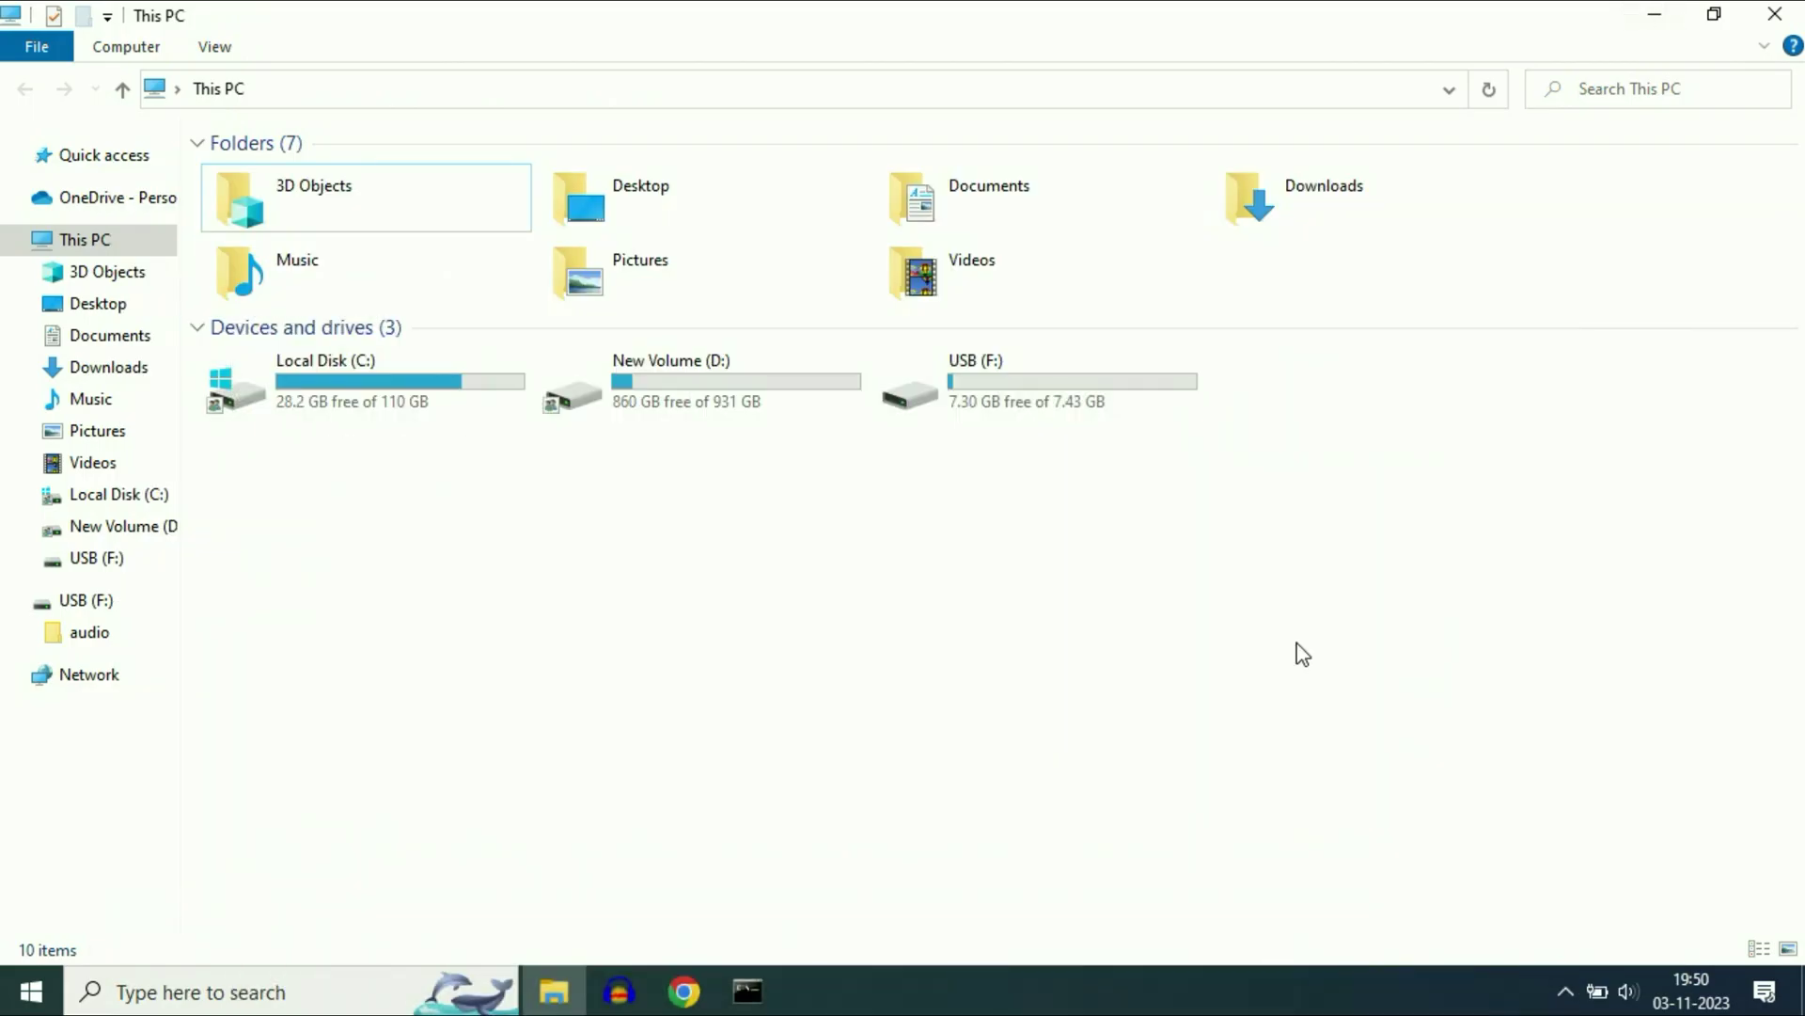
left_click(1004, 411)
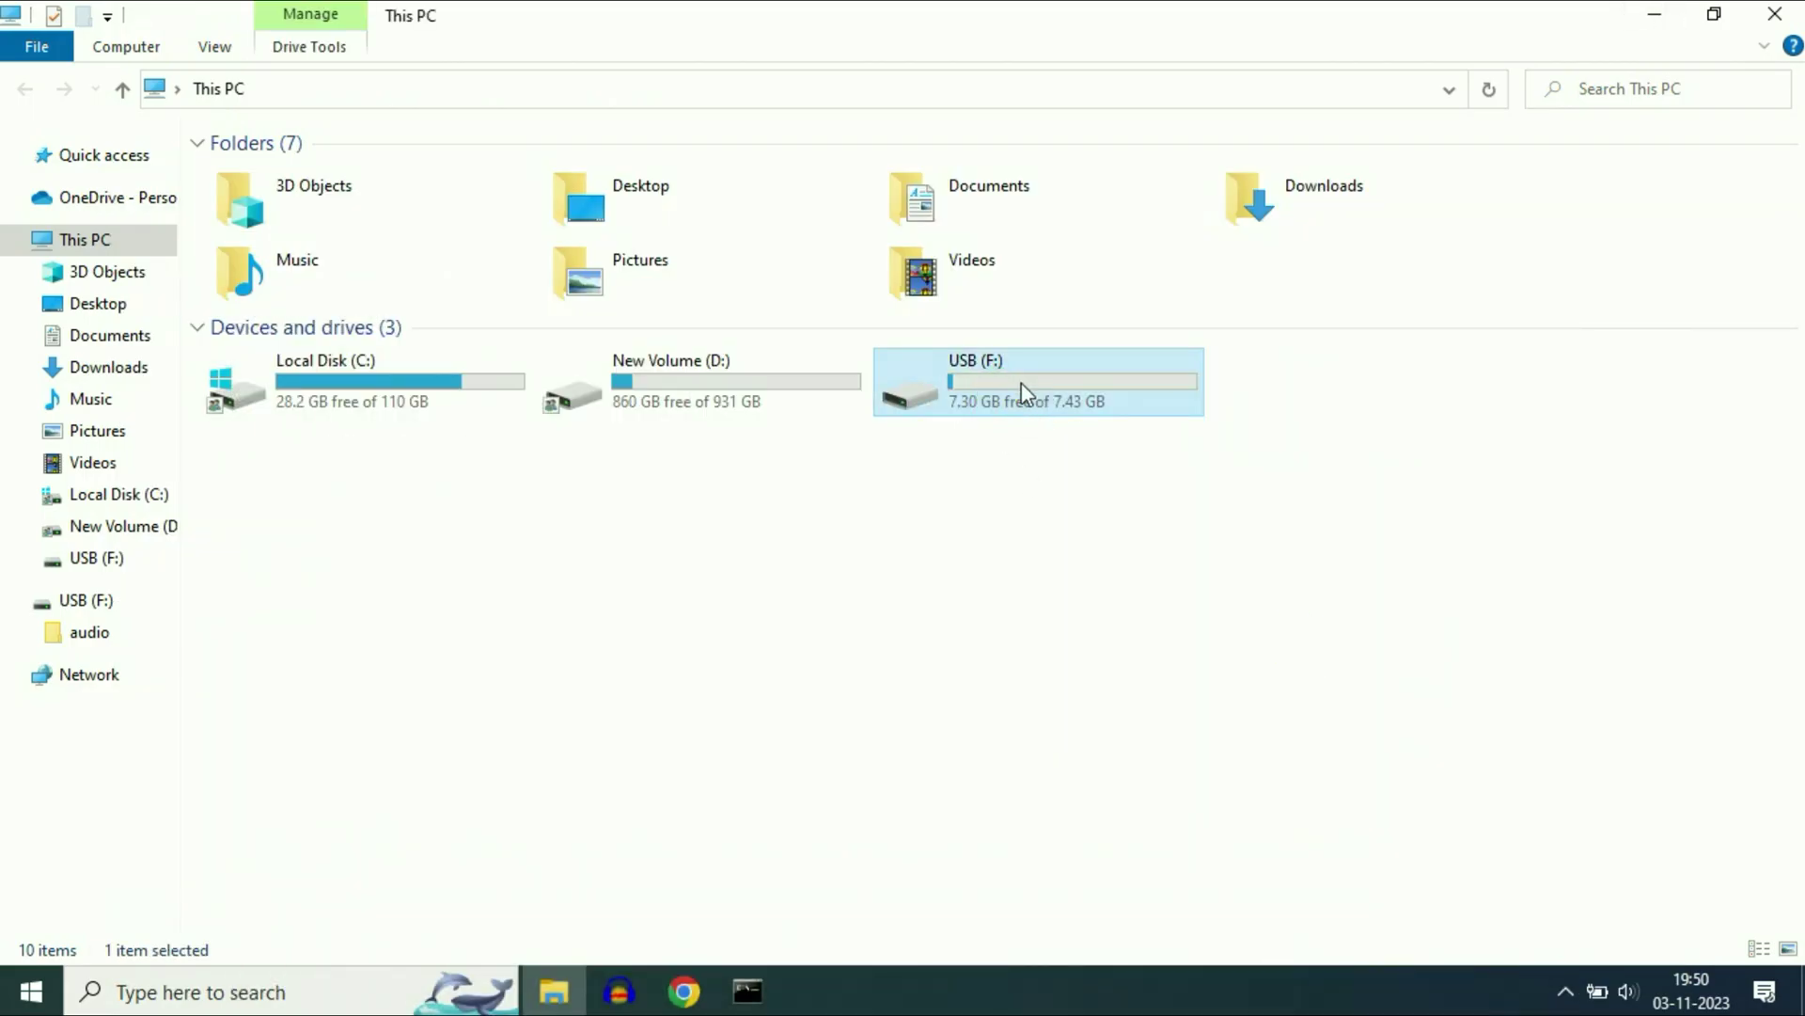
double_click(1023, 392)
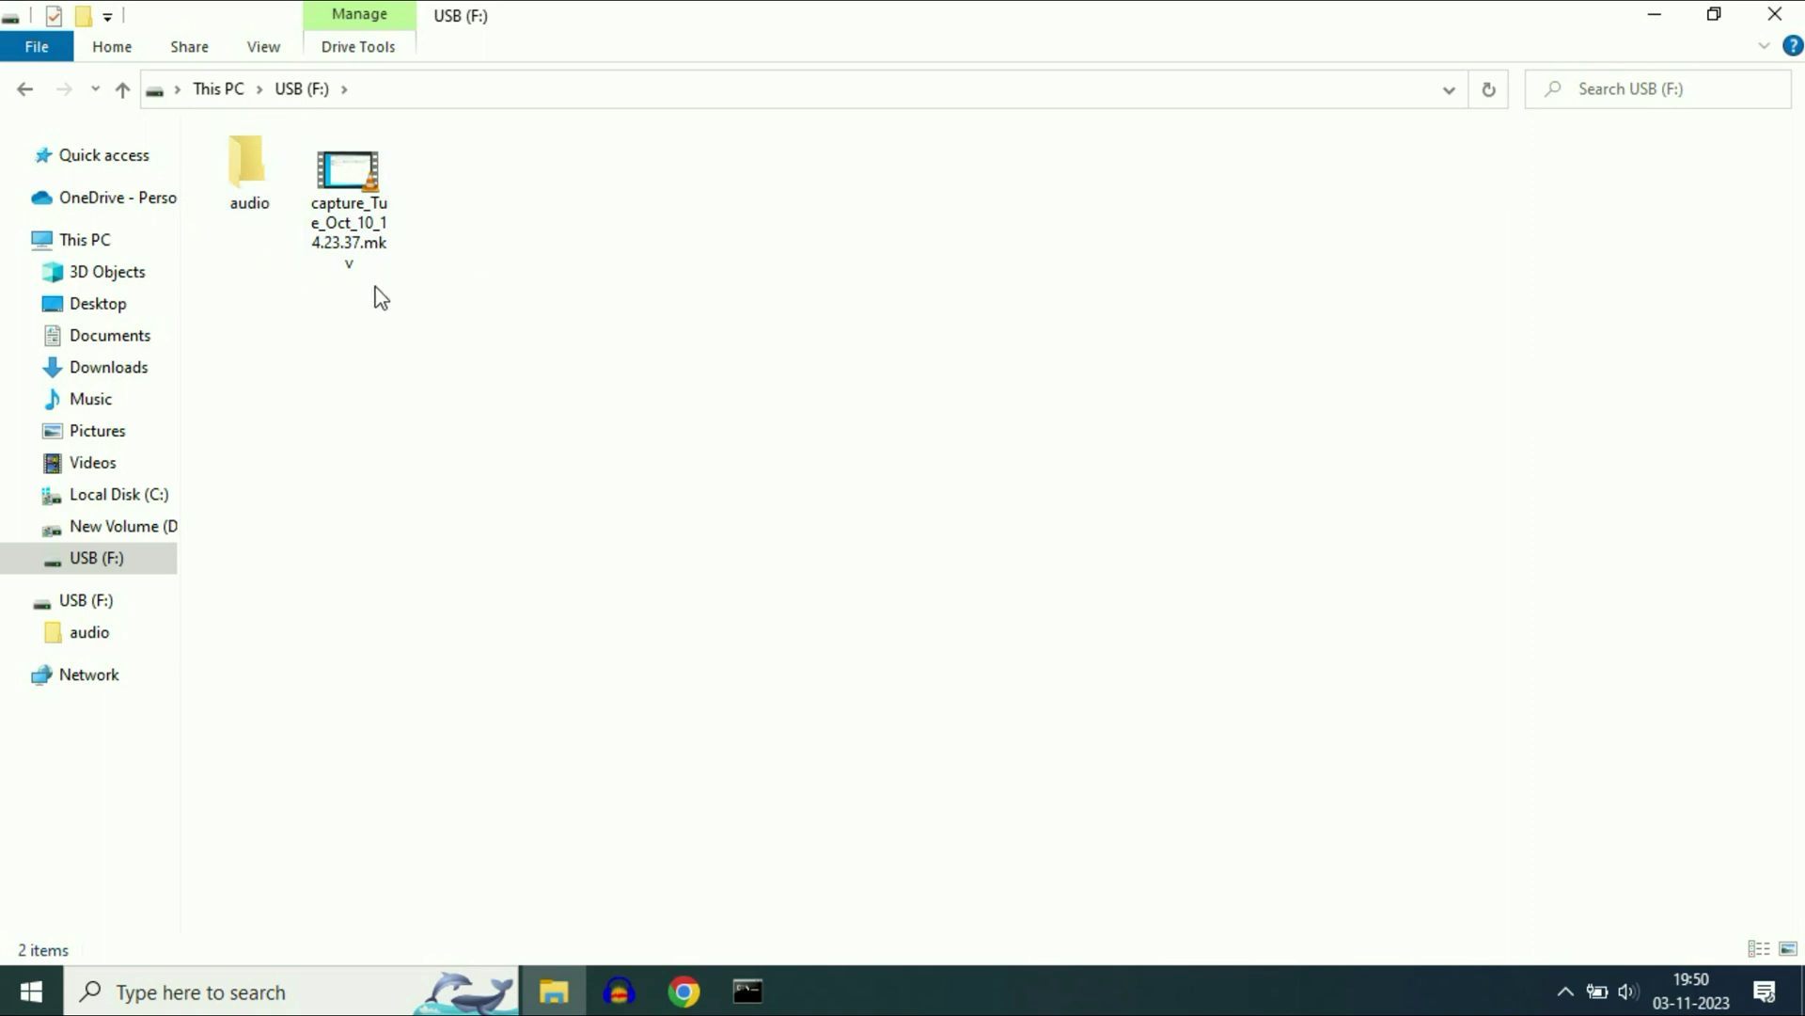
left_click(125, 91)
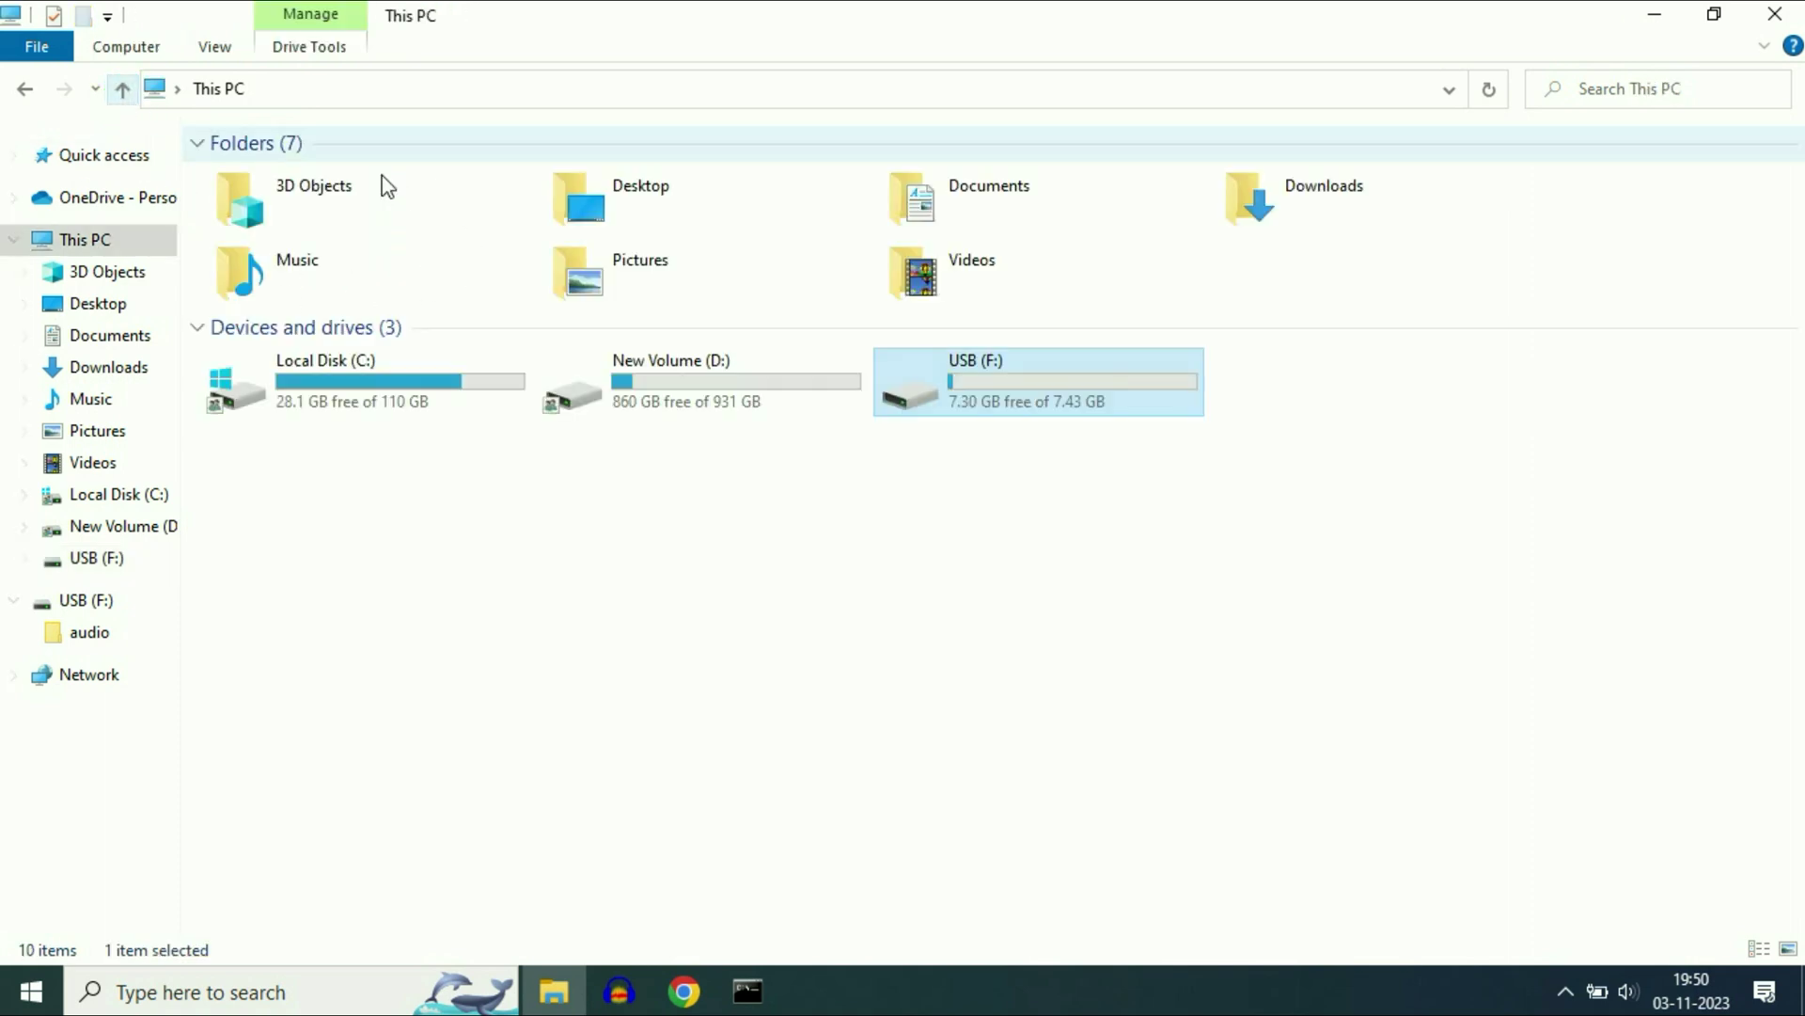
left_click(1041, 623)
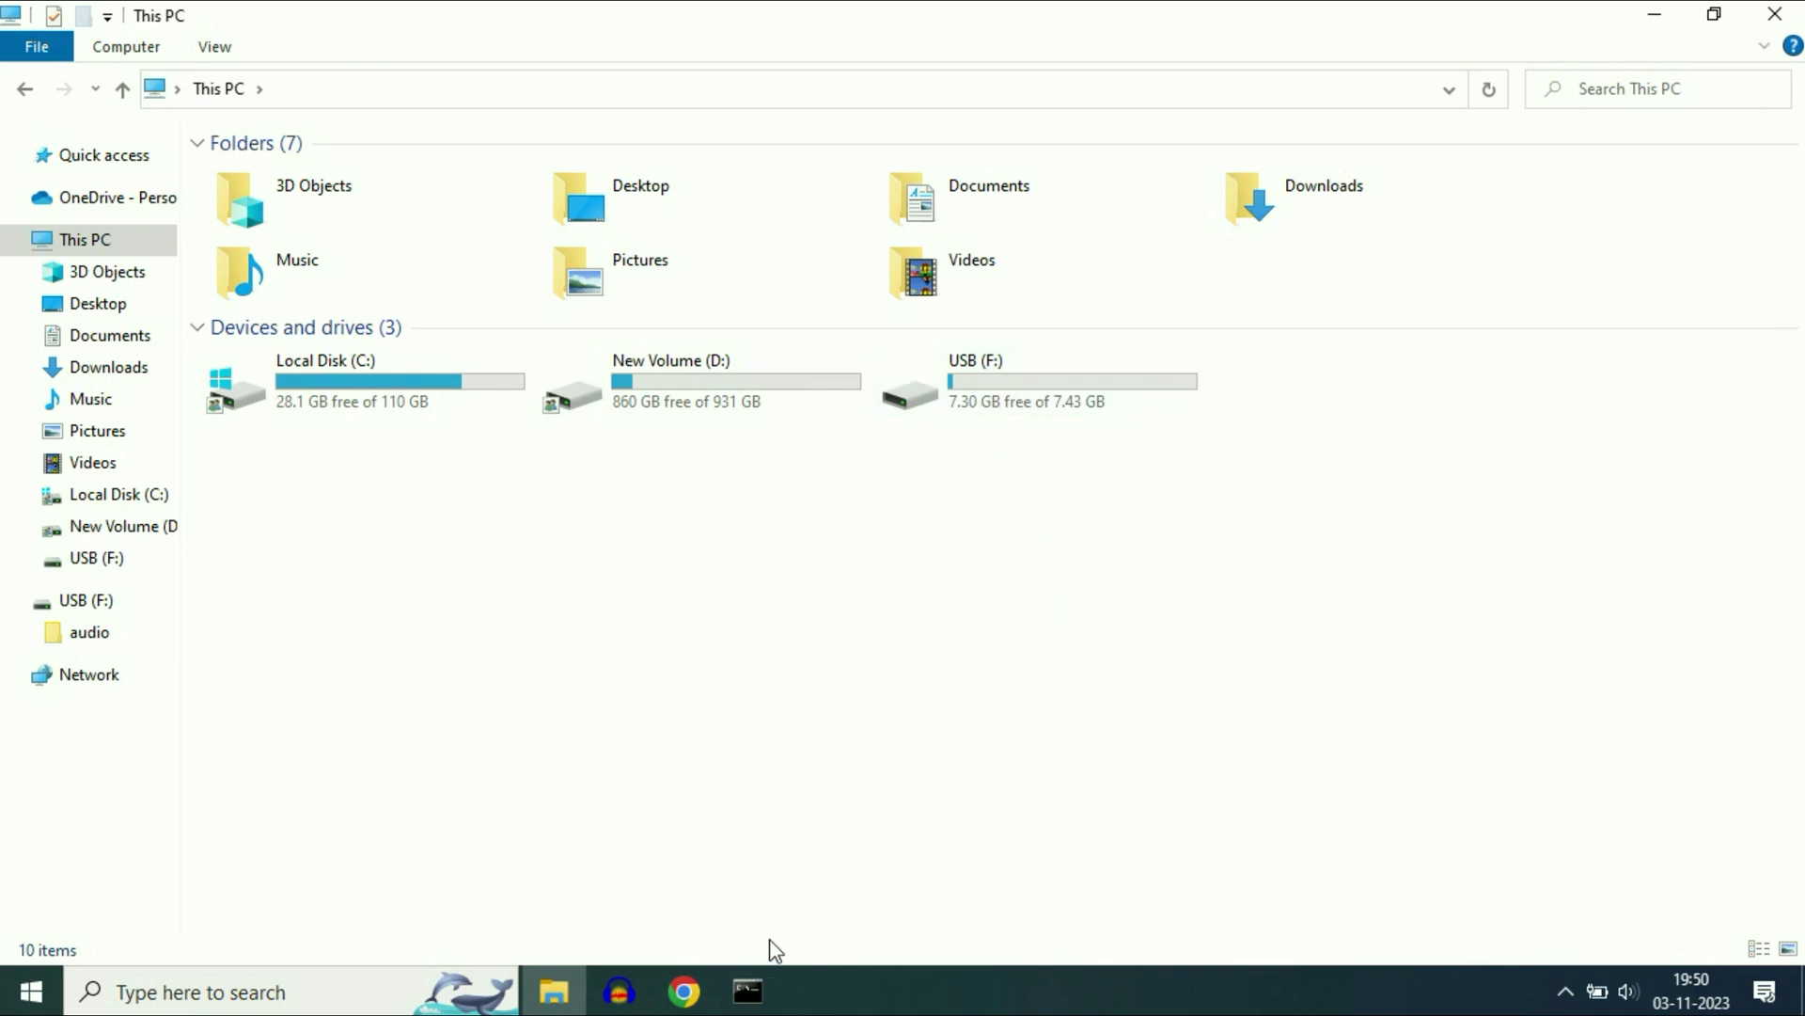
- Run chkdsk f: /r on drive F:, then close the admin console once no problems are found
left_click(752, 1005)
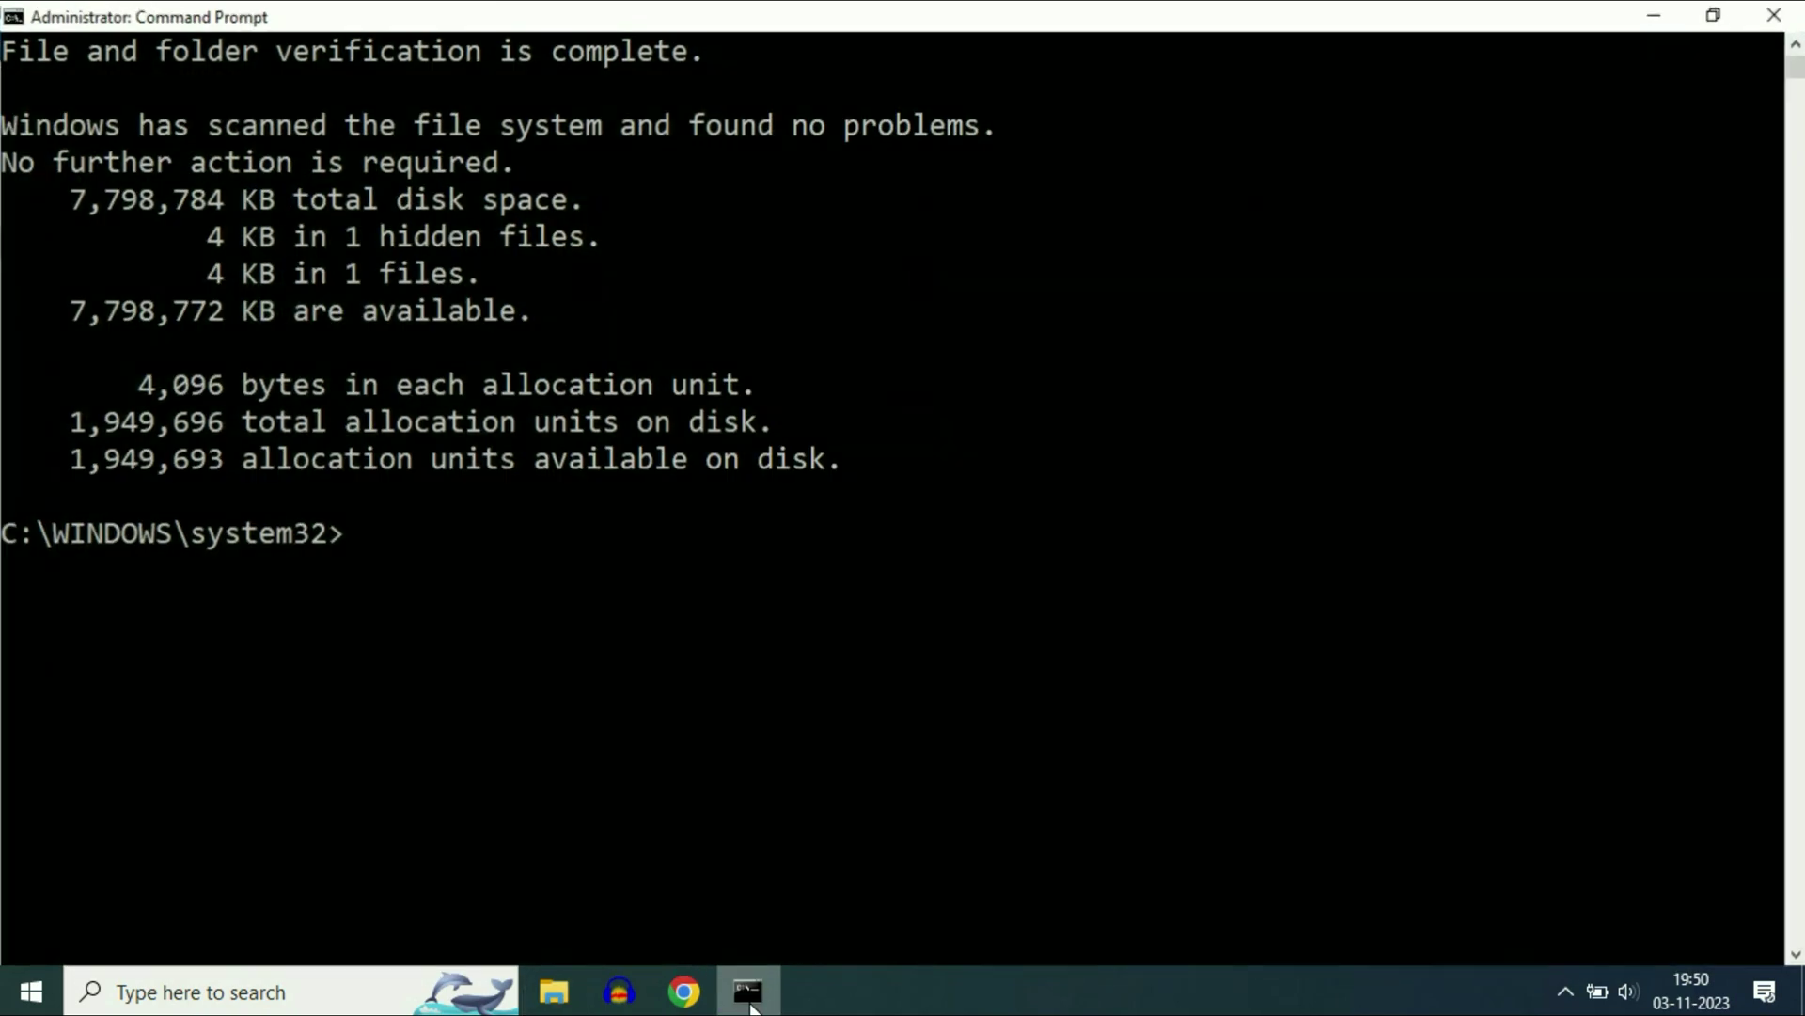
type("chkdsk ")
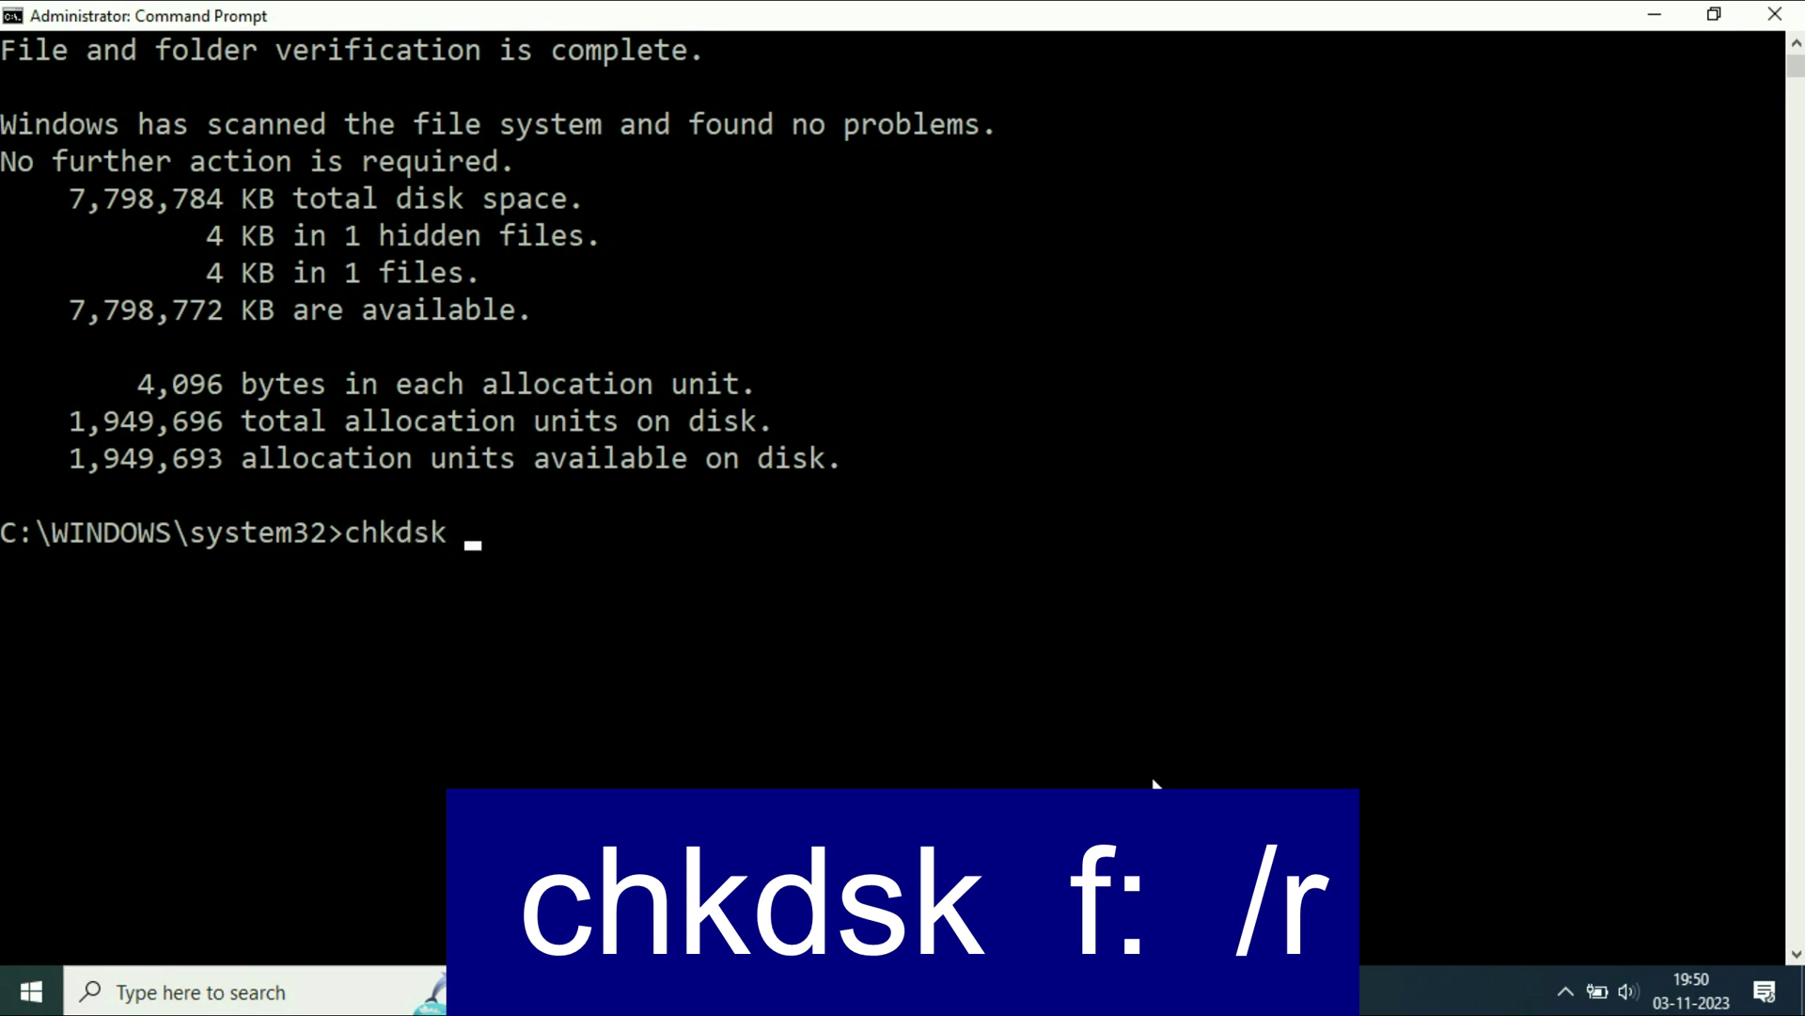
type("f:")
type(" /r")
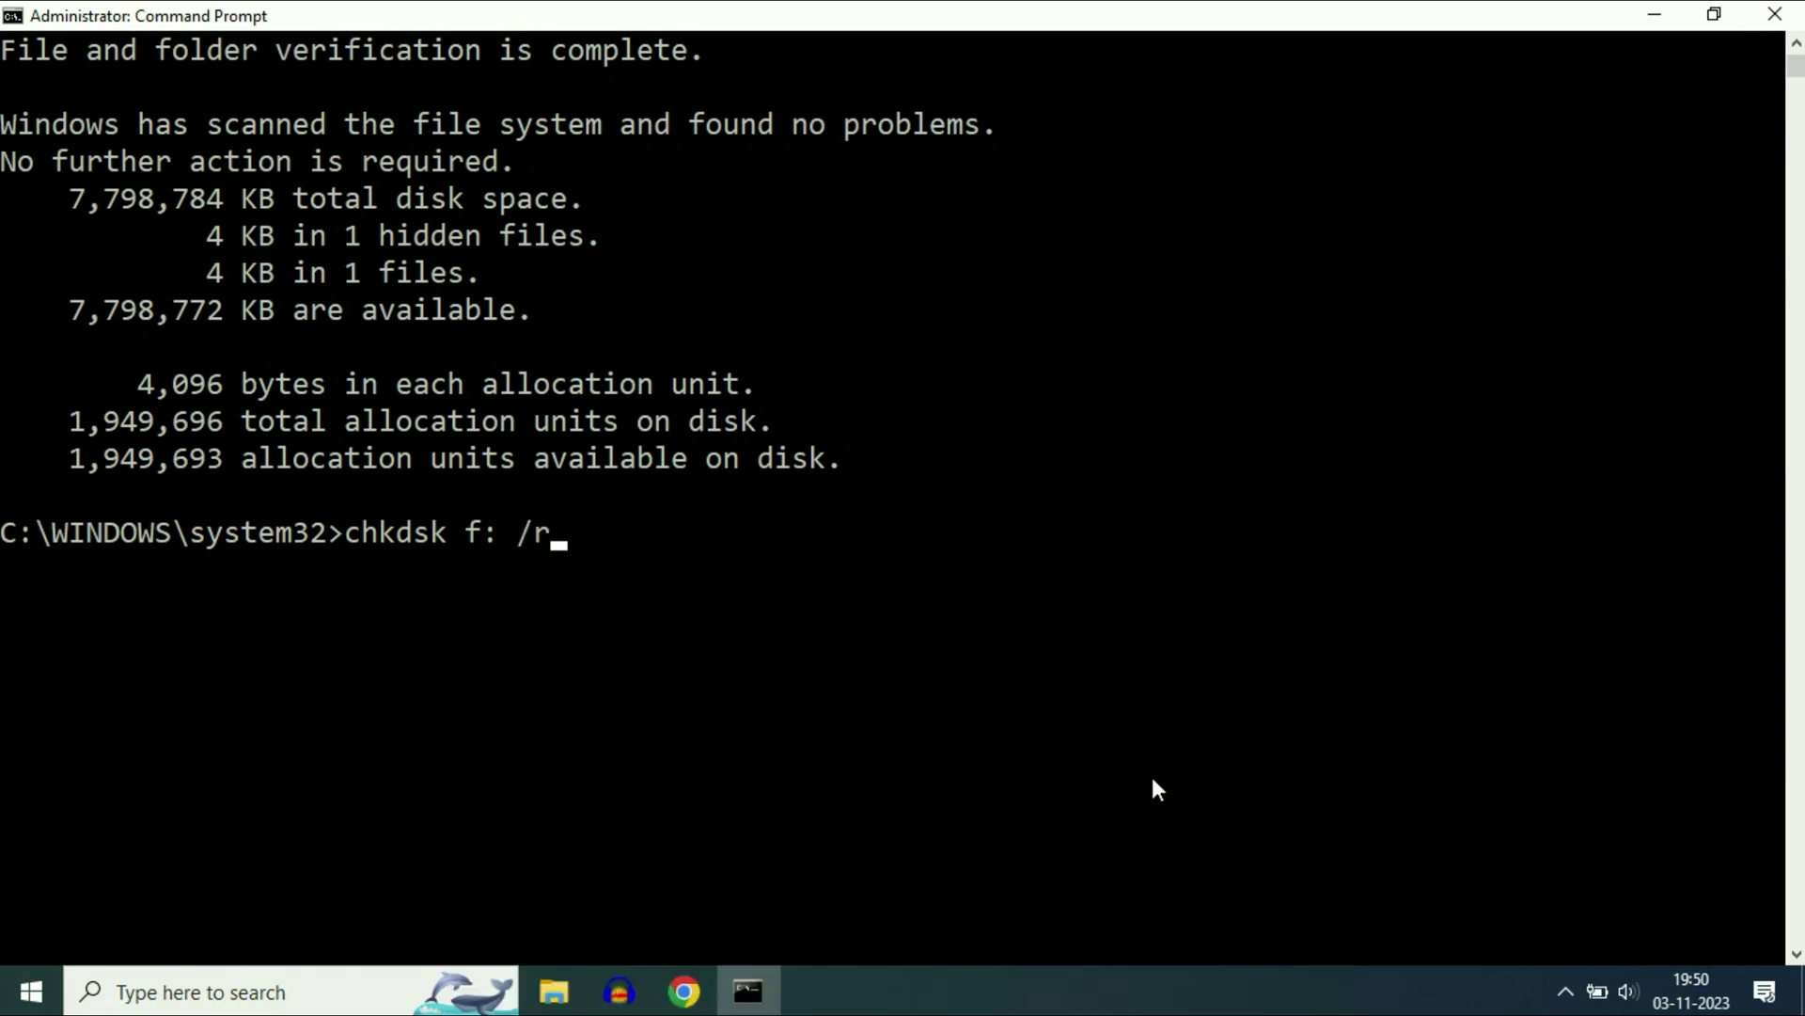
key("Return")
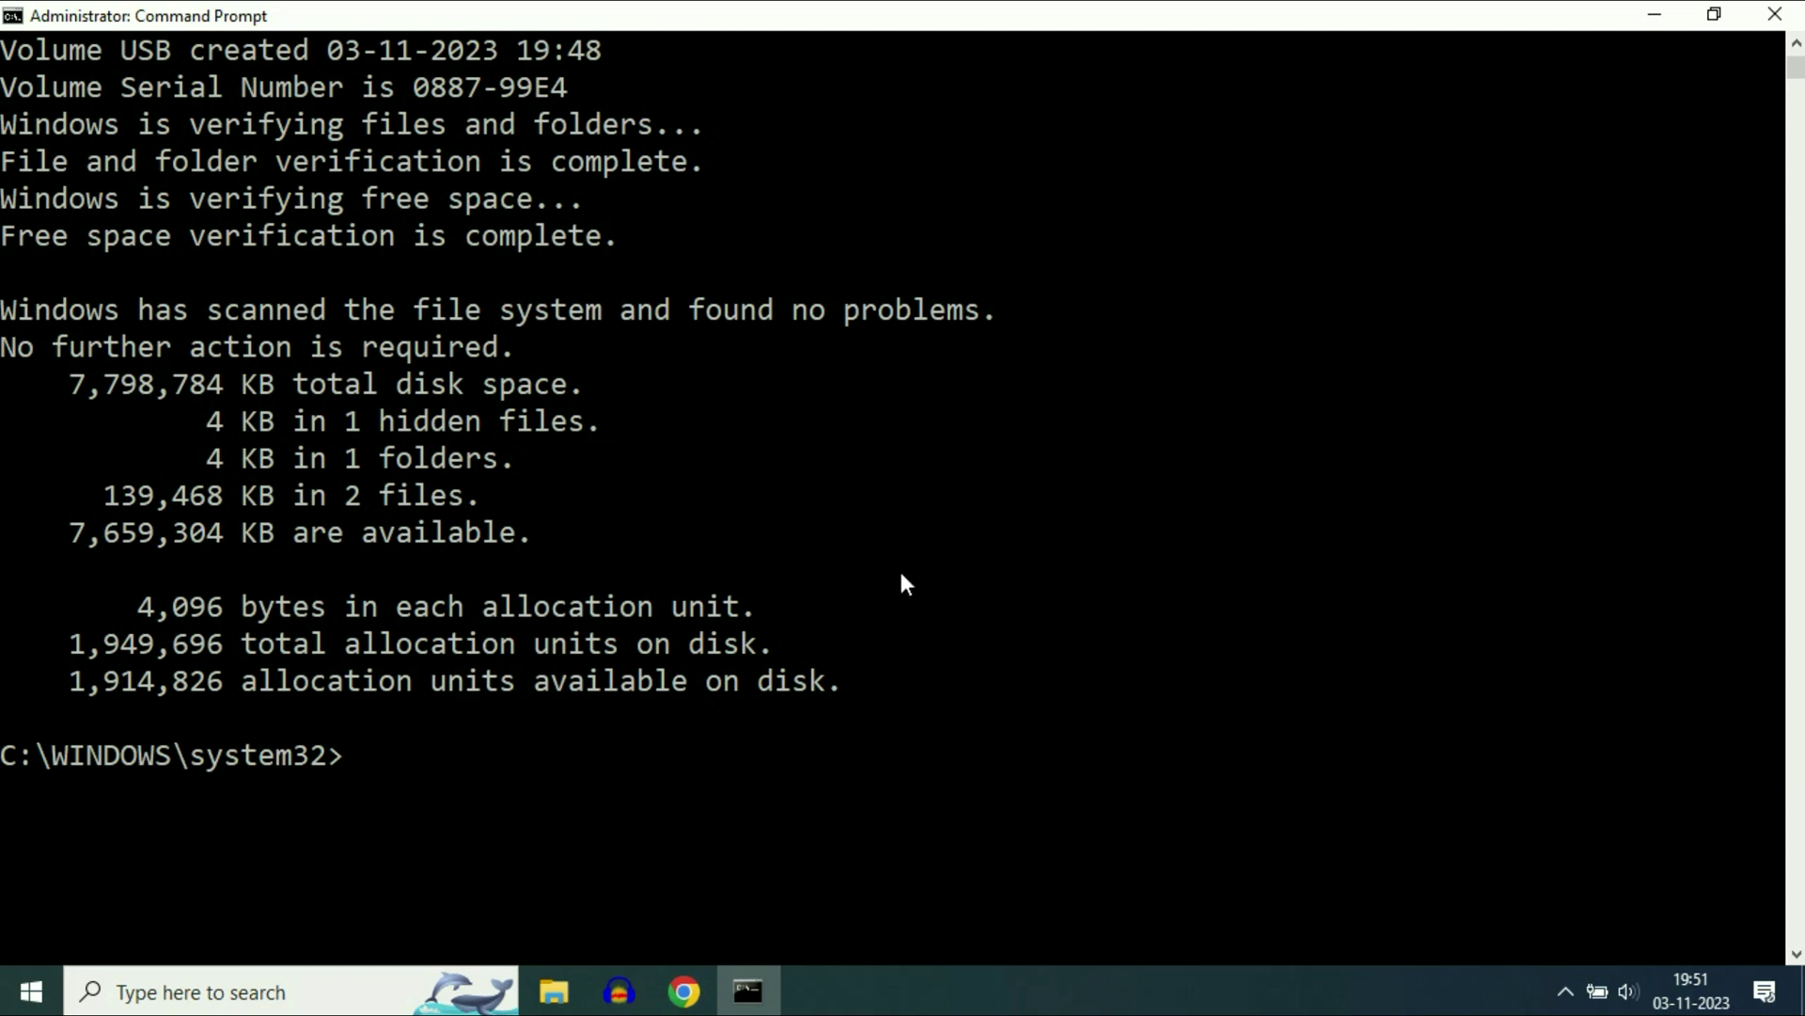
left_click(1775, 15)
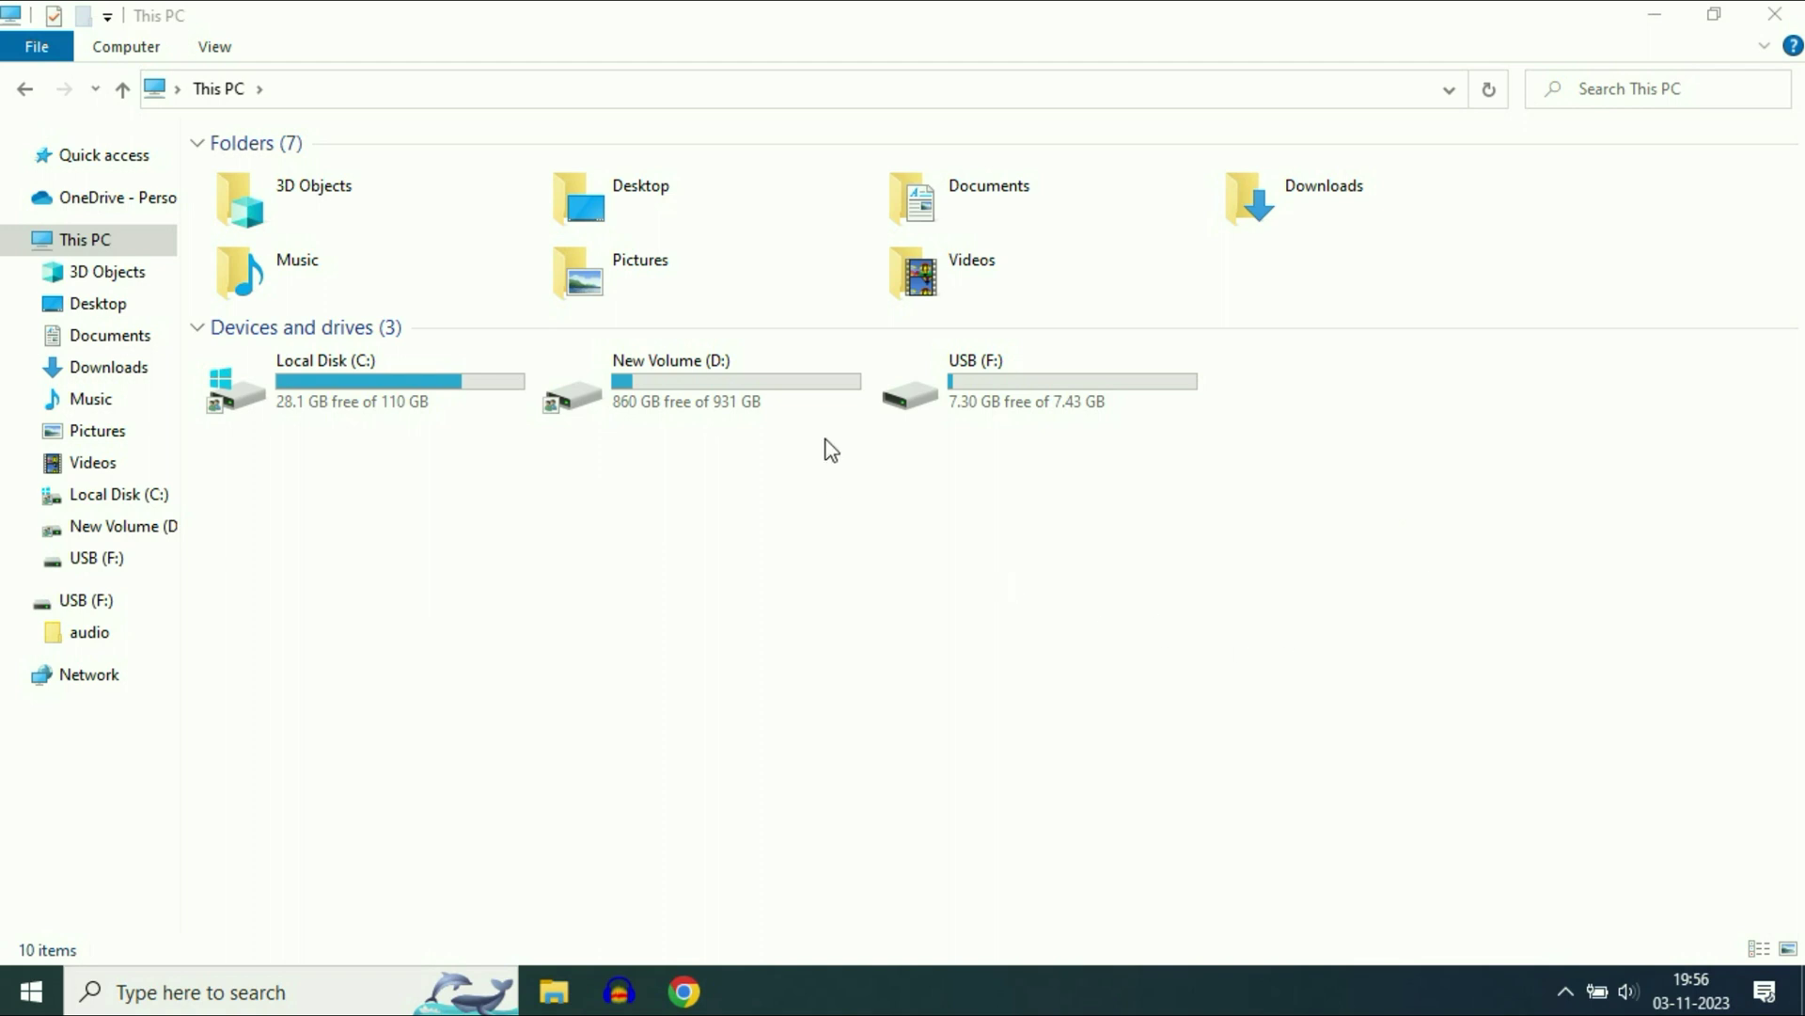
right_click(818, 387)
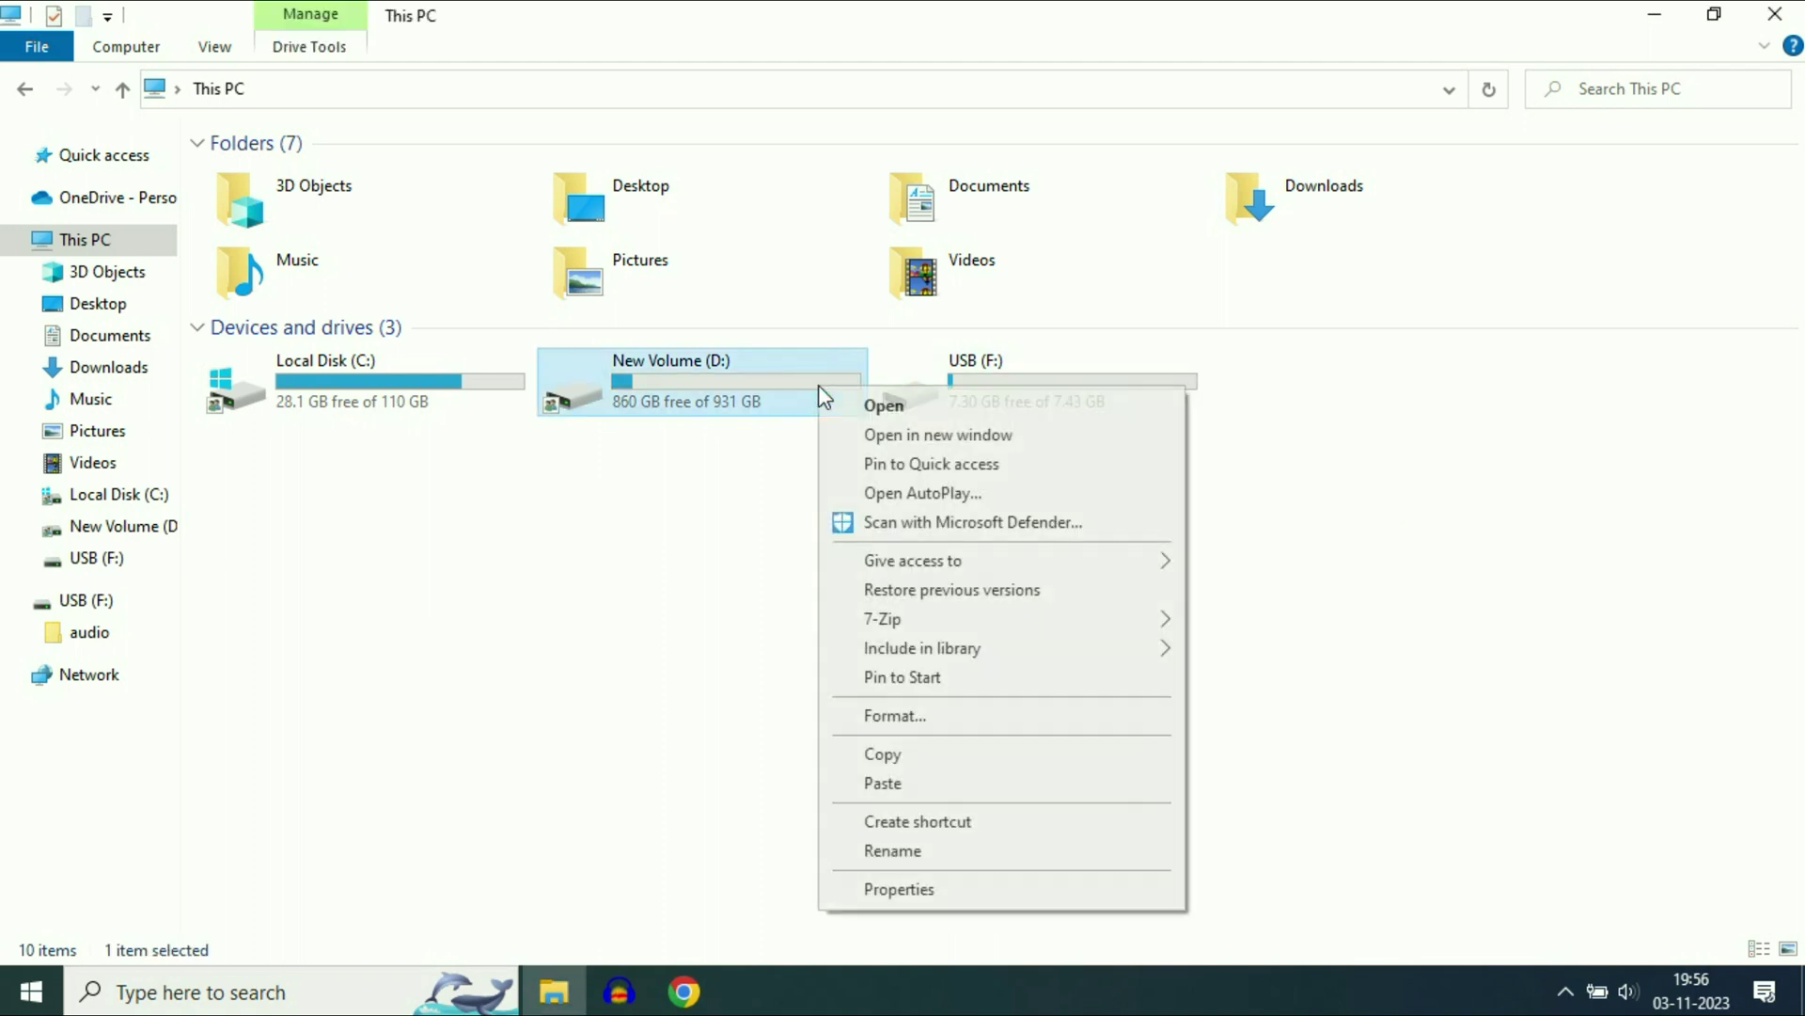
left_click(948, 724)
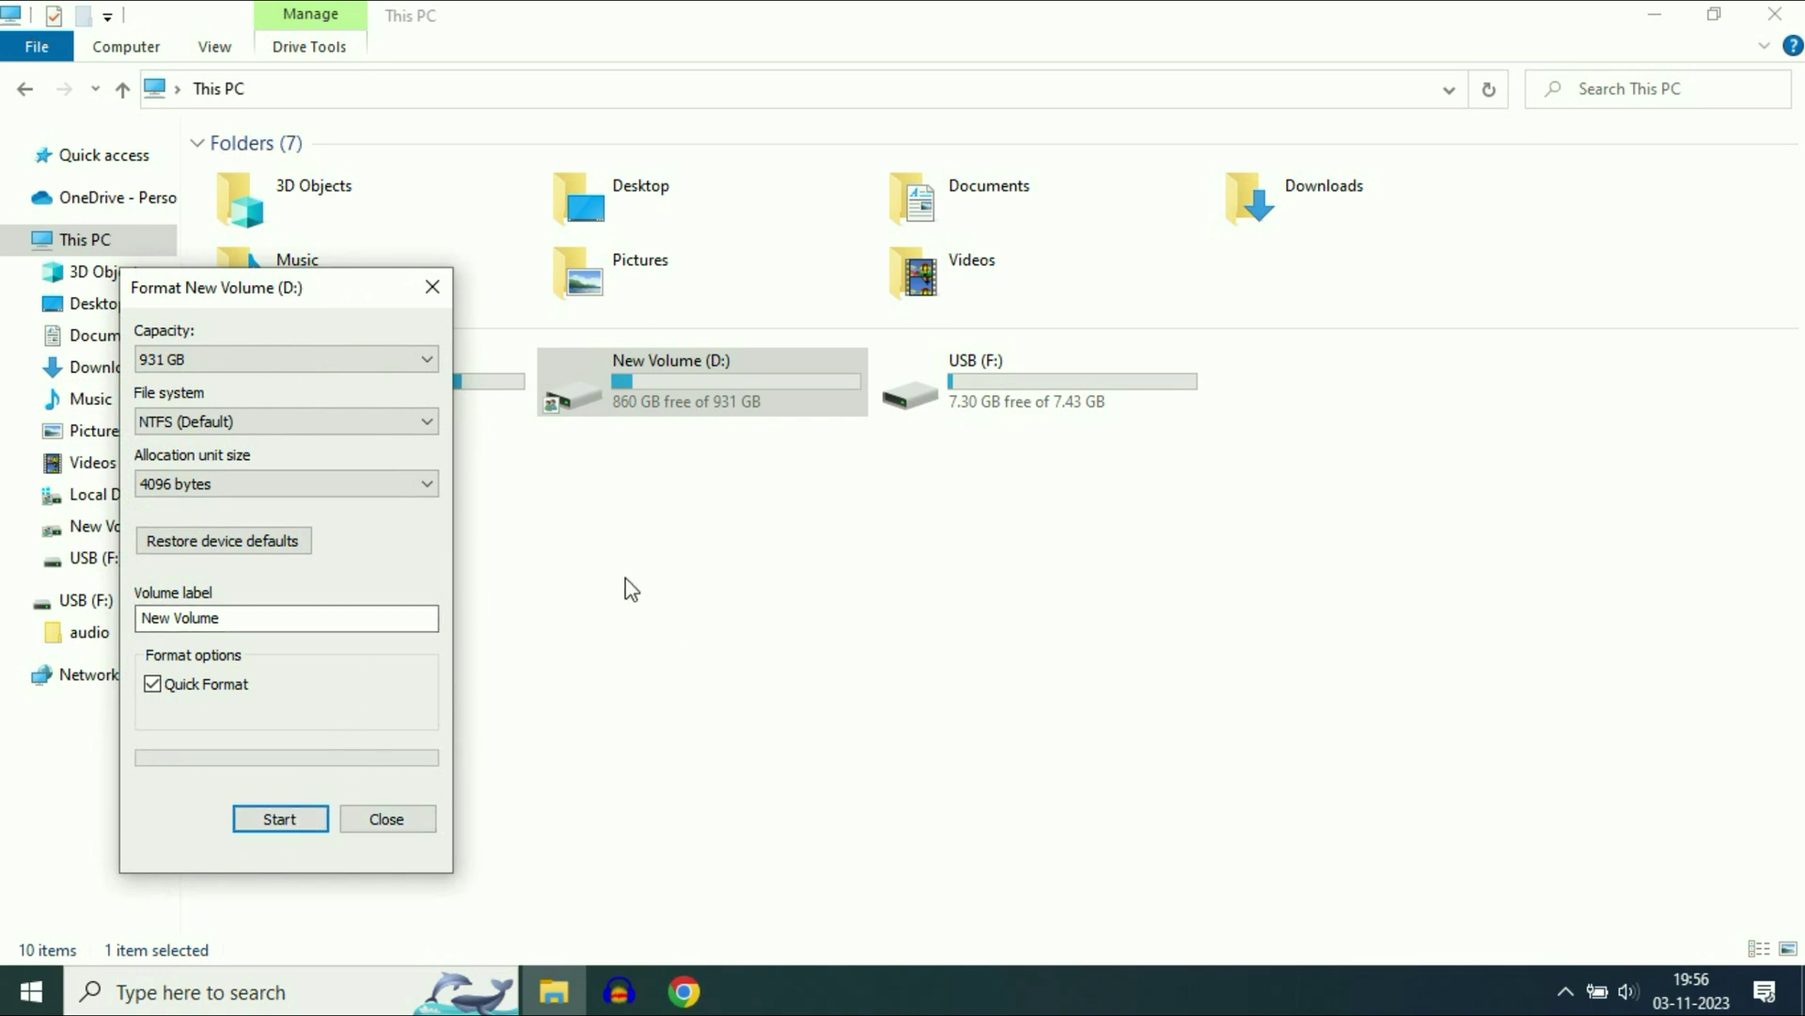
left_click(388, 819)
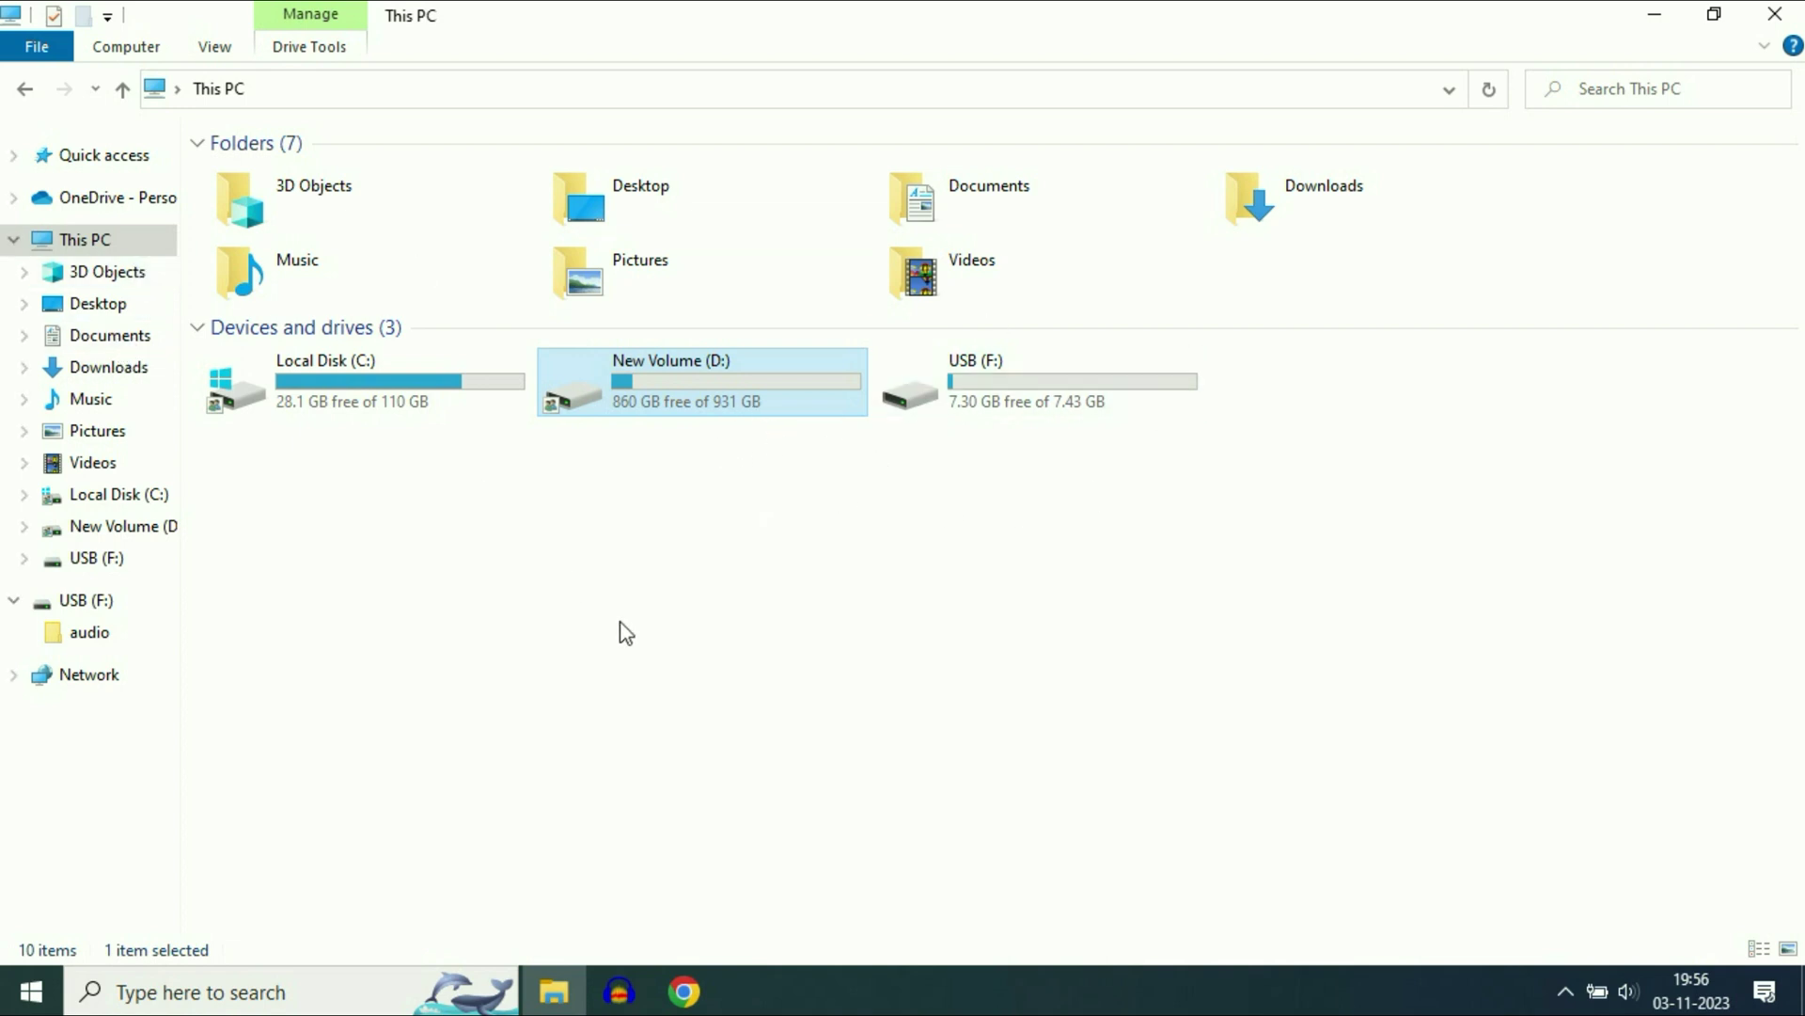
left_click(90, 244)
right_click(91, 243)
left_click(152, 294)
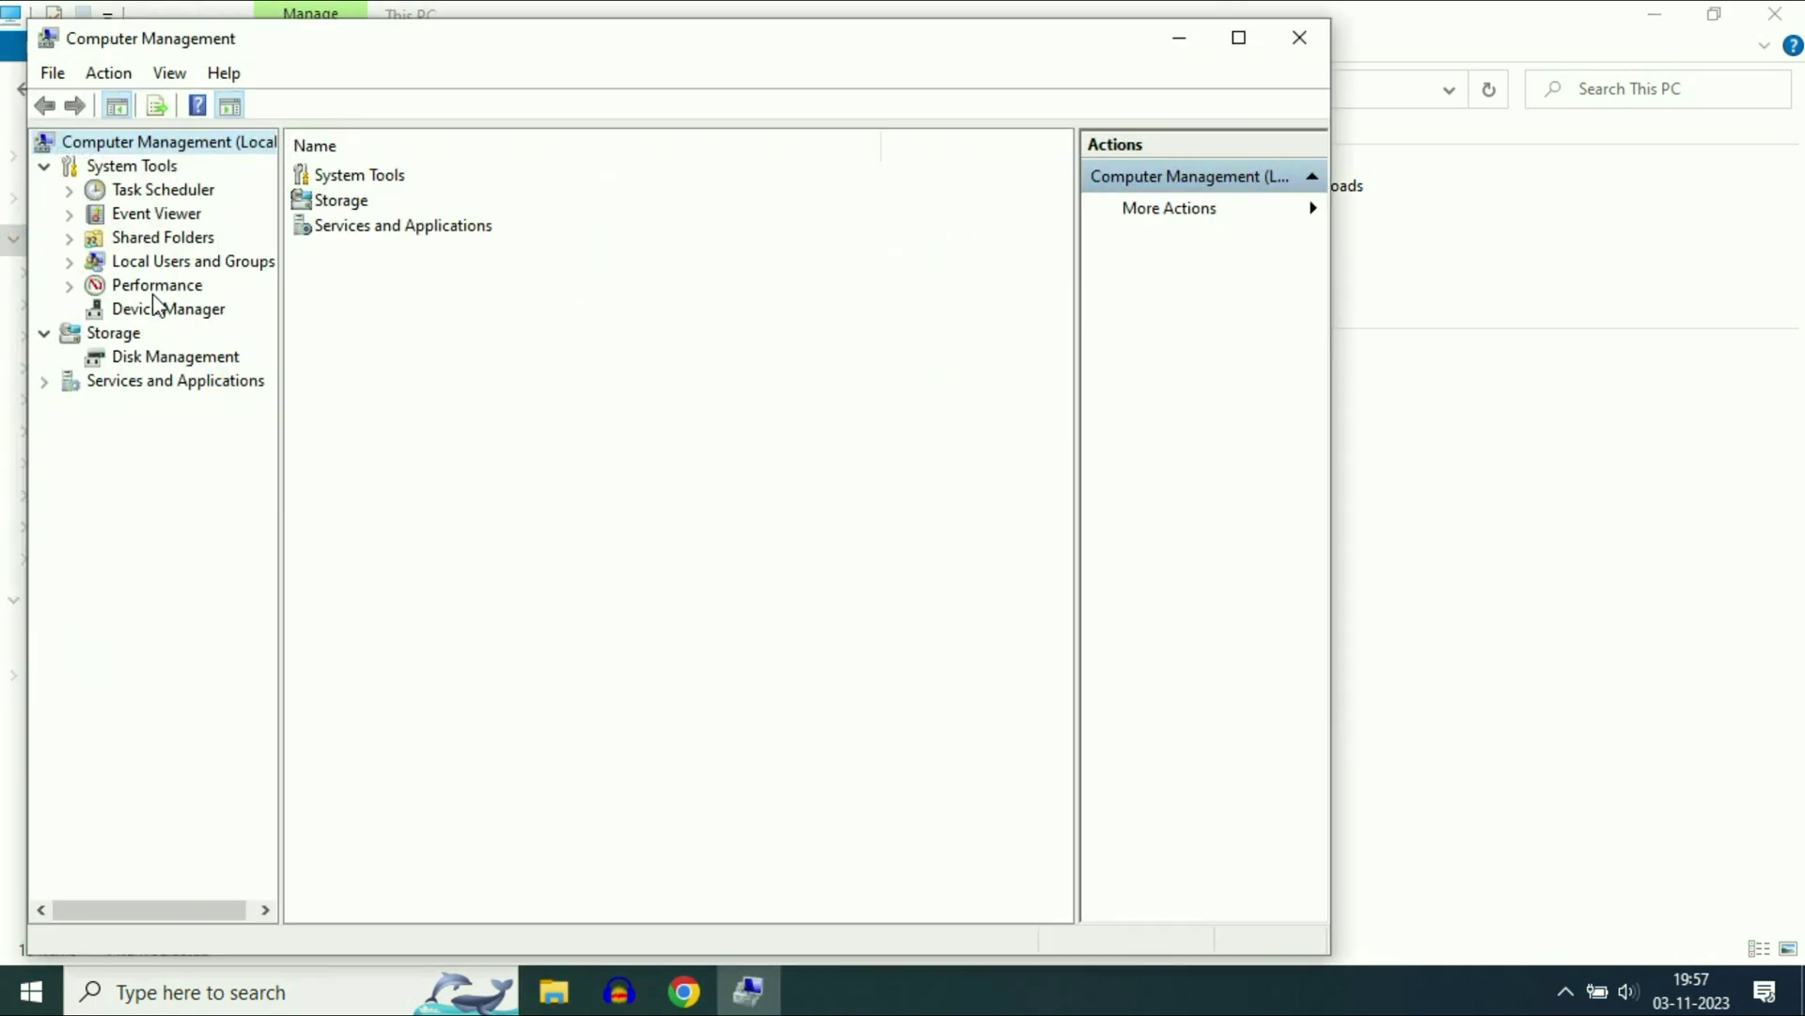
left_click(176, 357)
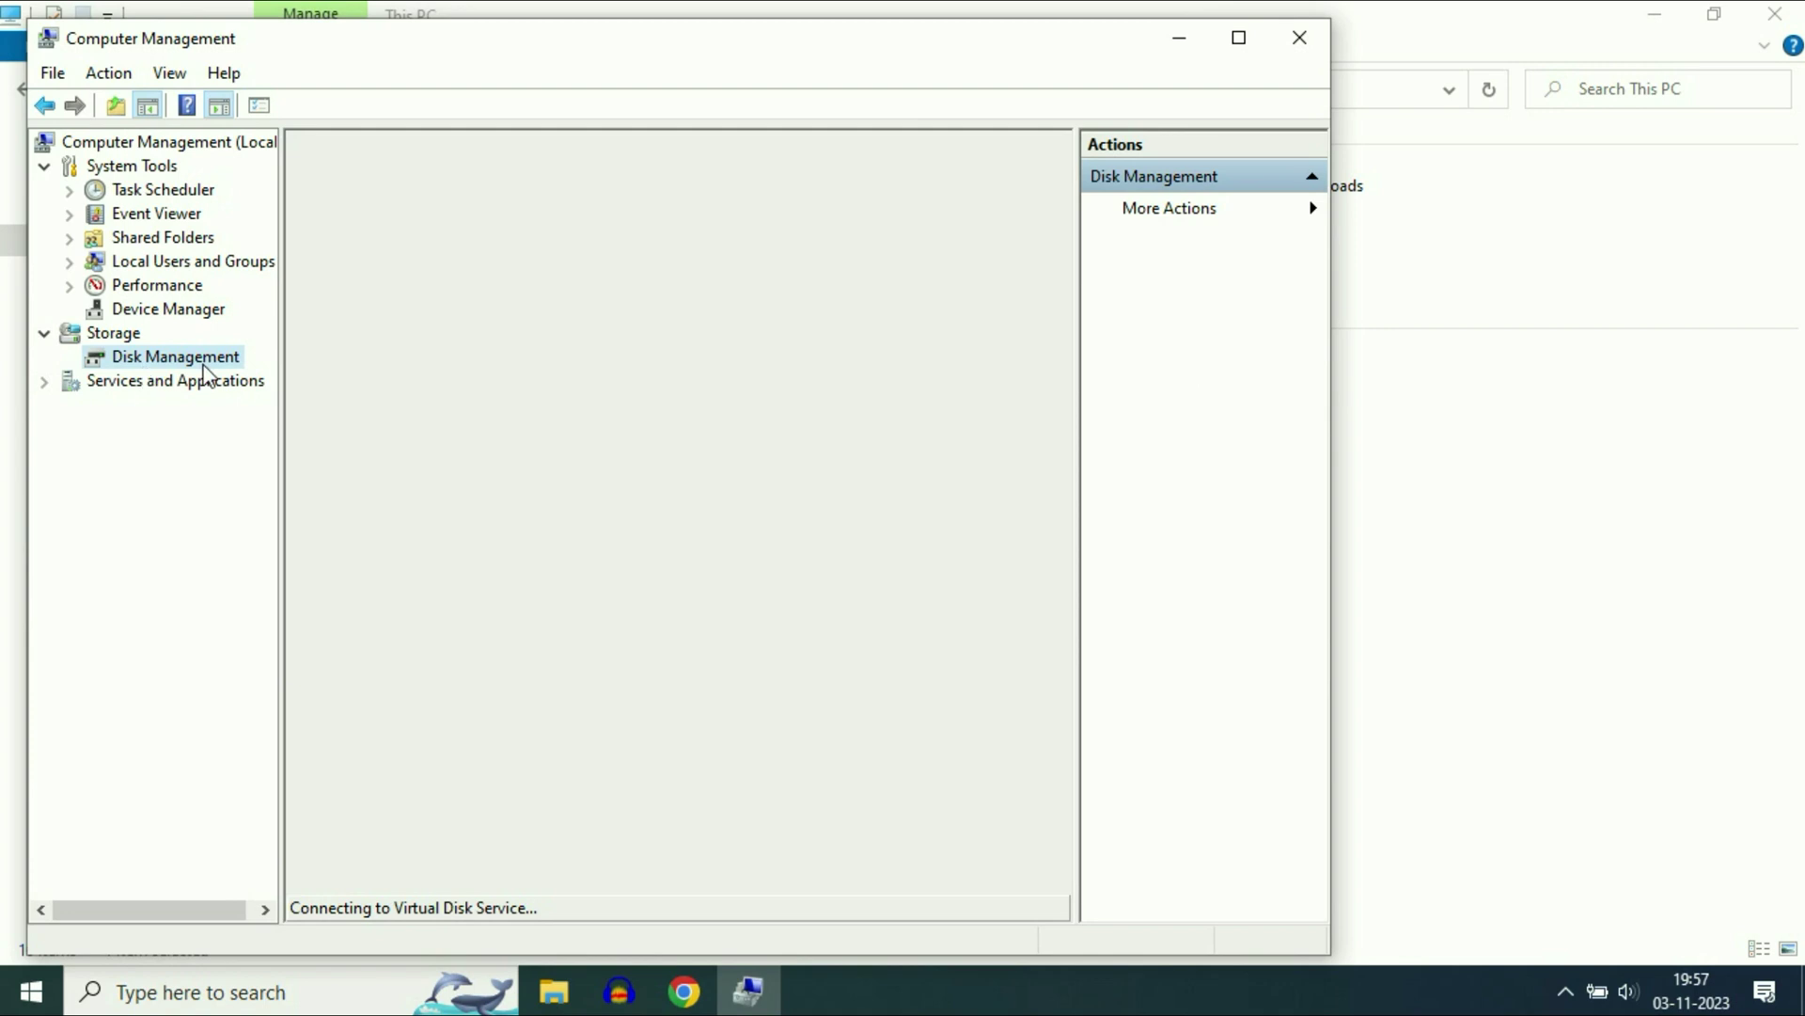
left_click(1300, 38)
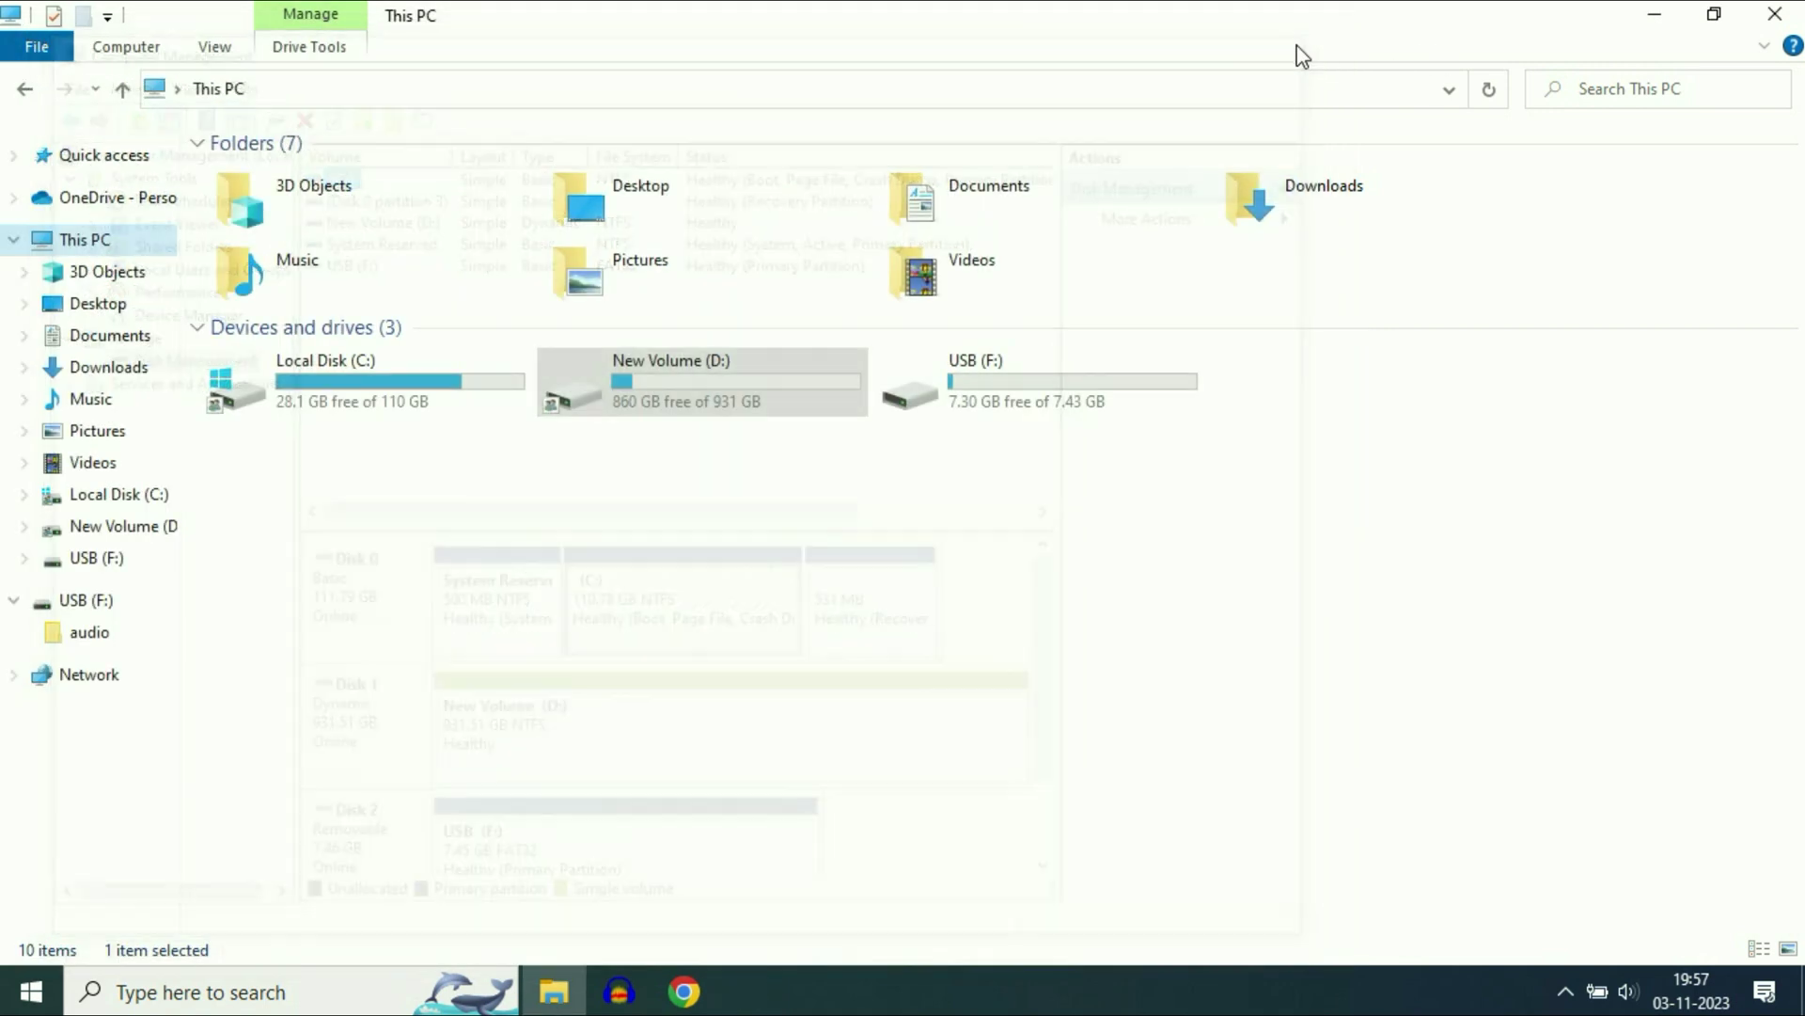
- Open the Format dialog for New Volume (D:) in Disk Management, cancel it, and minimize
right_click(31, 995)
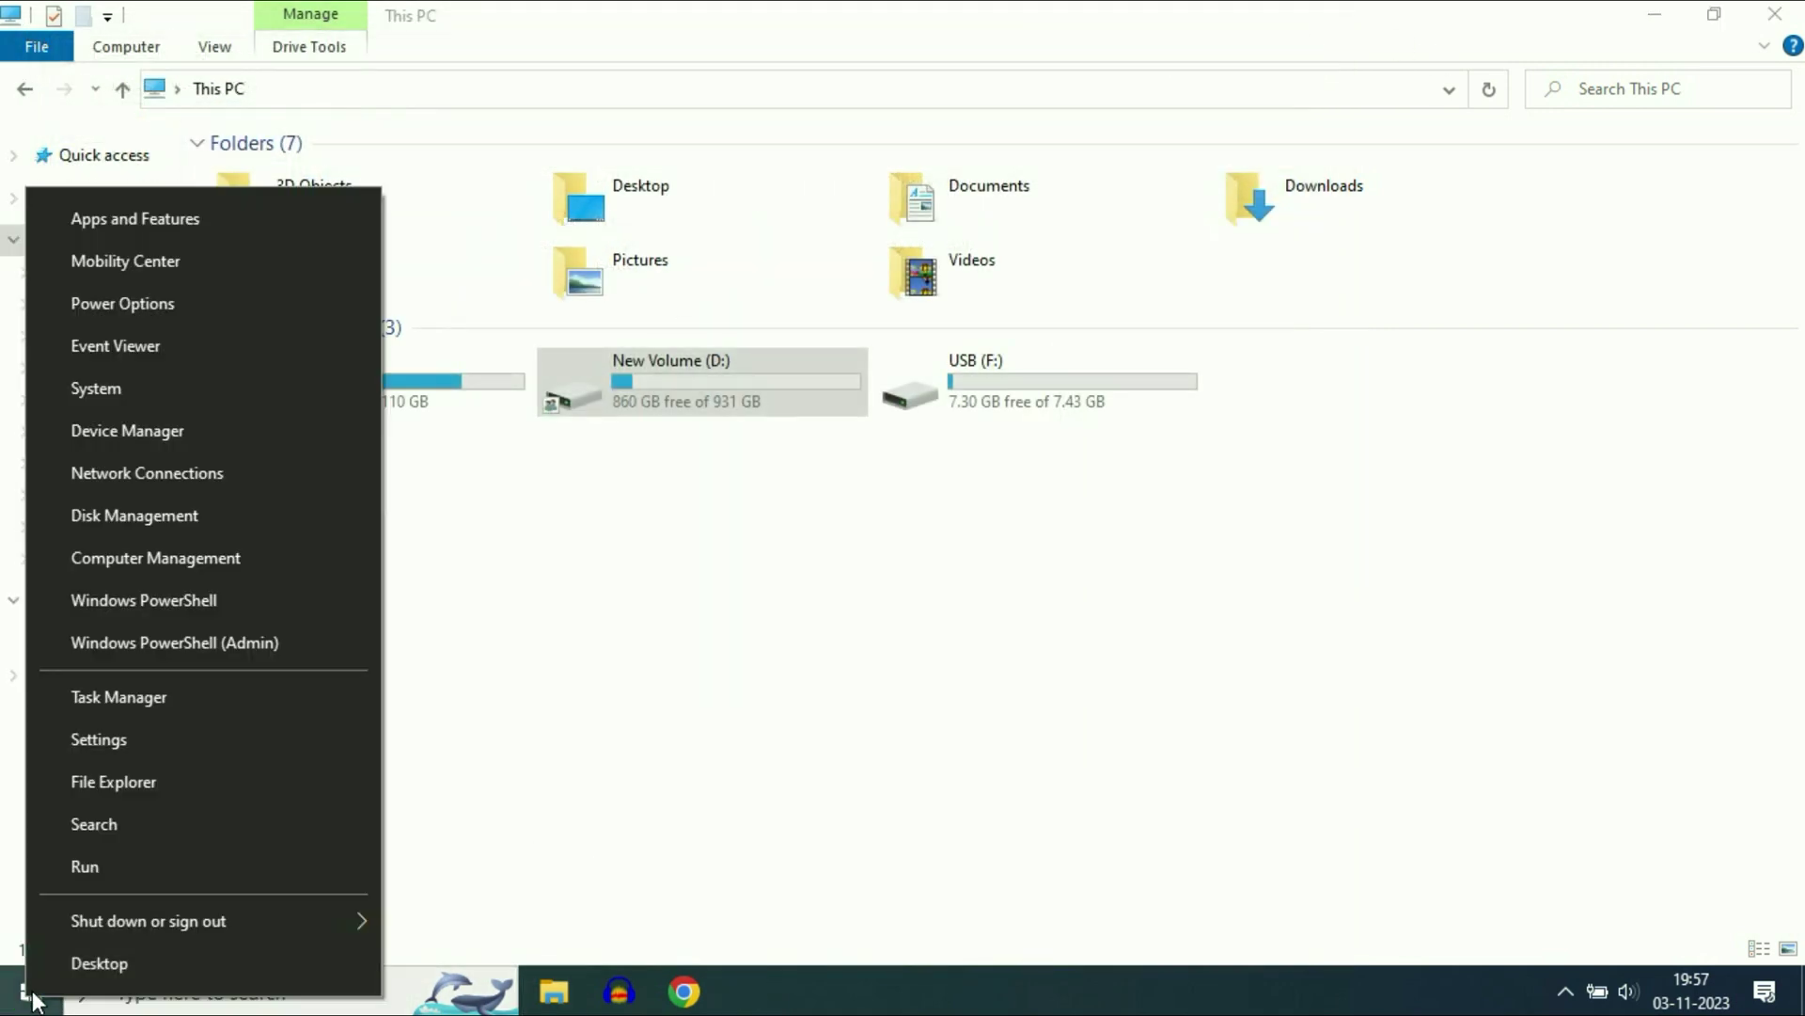
left_click(167, 521)
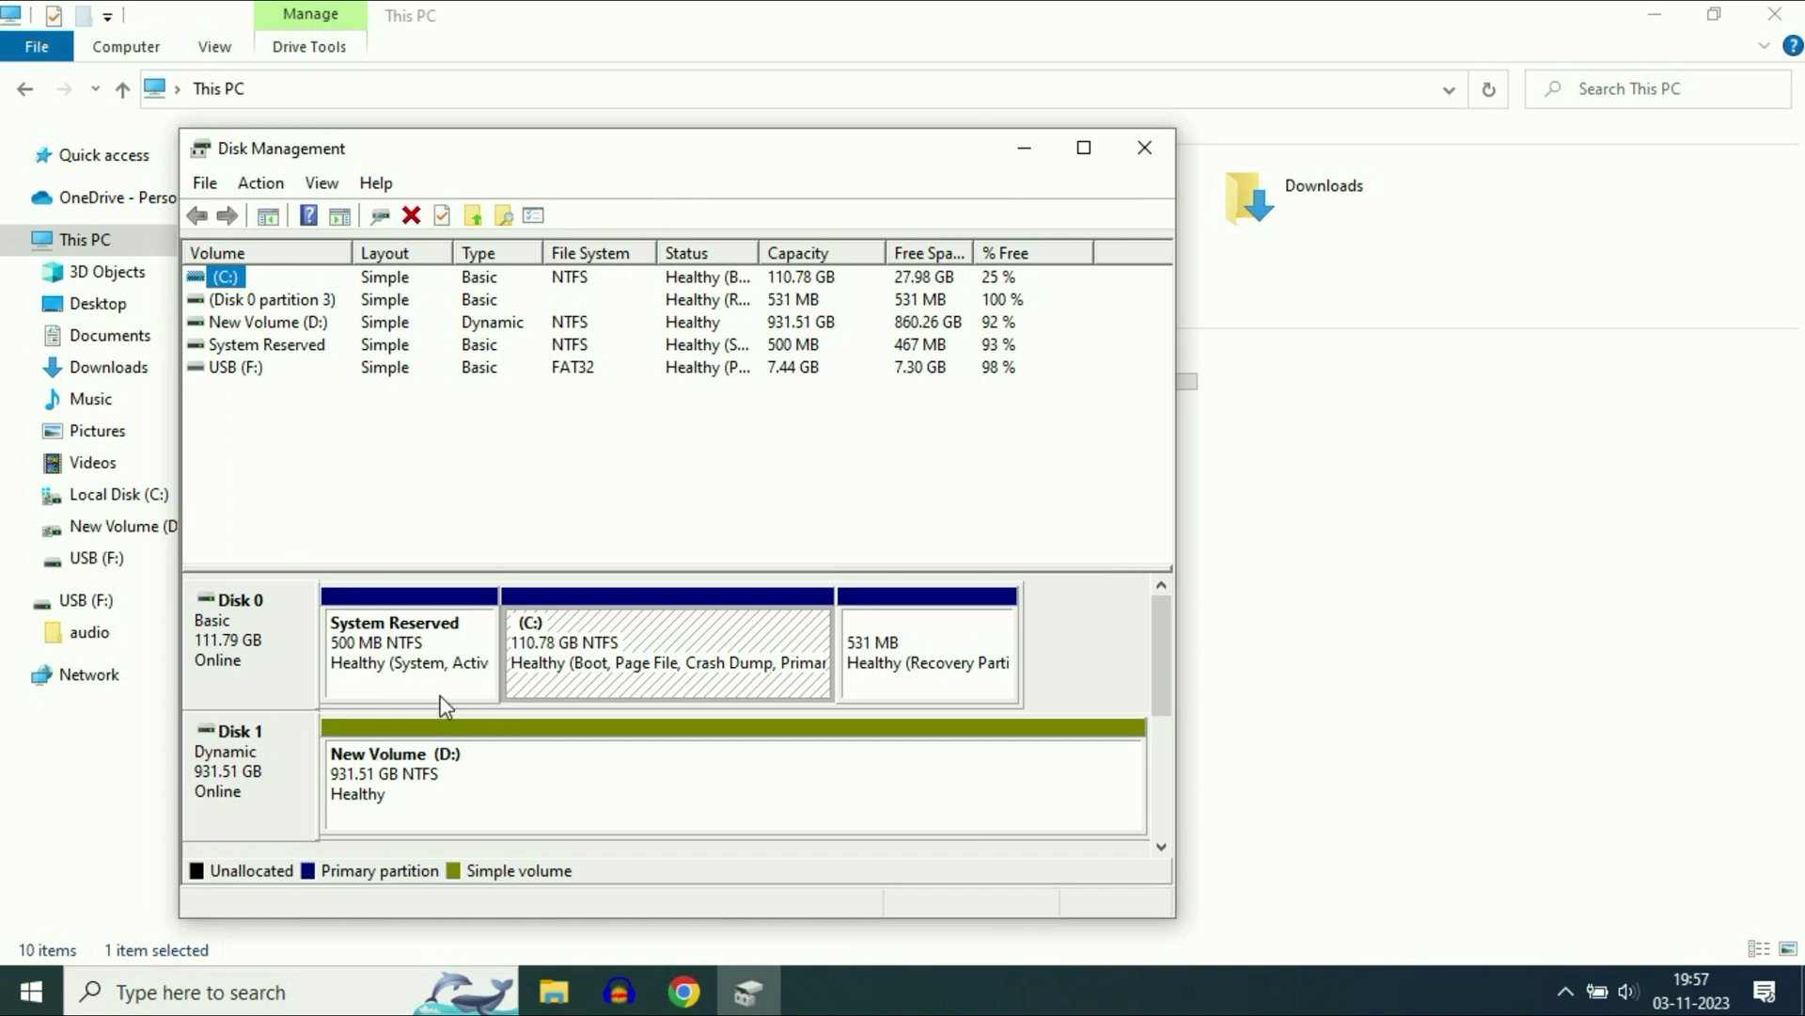
right_click(419, 754)
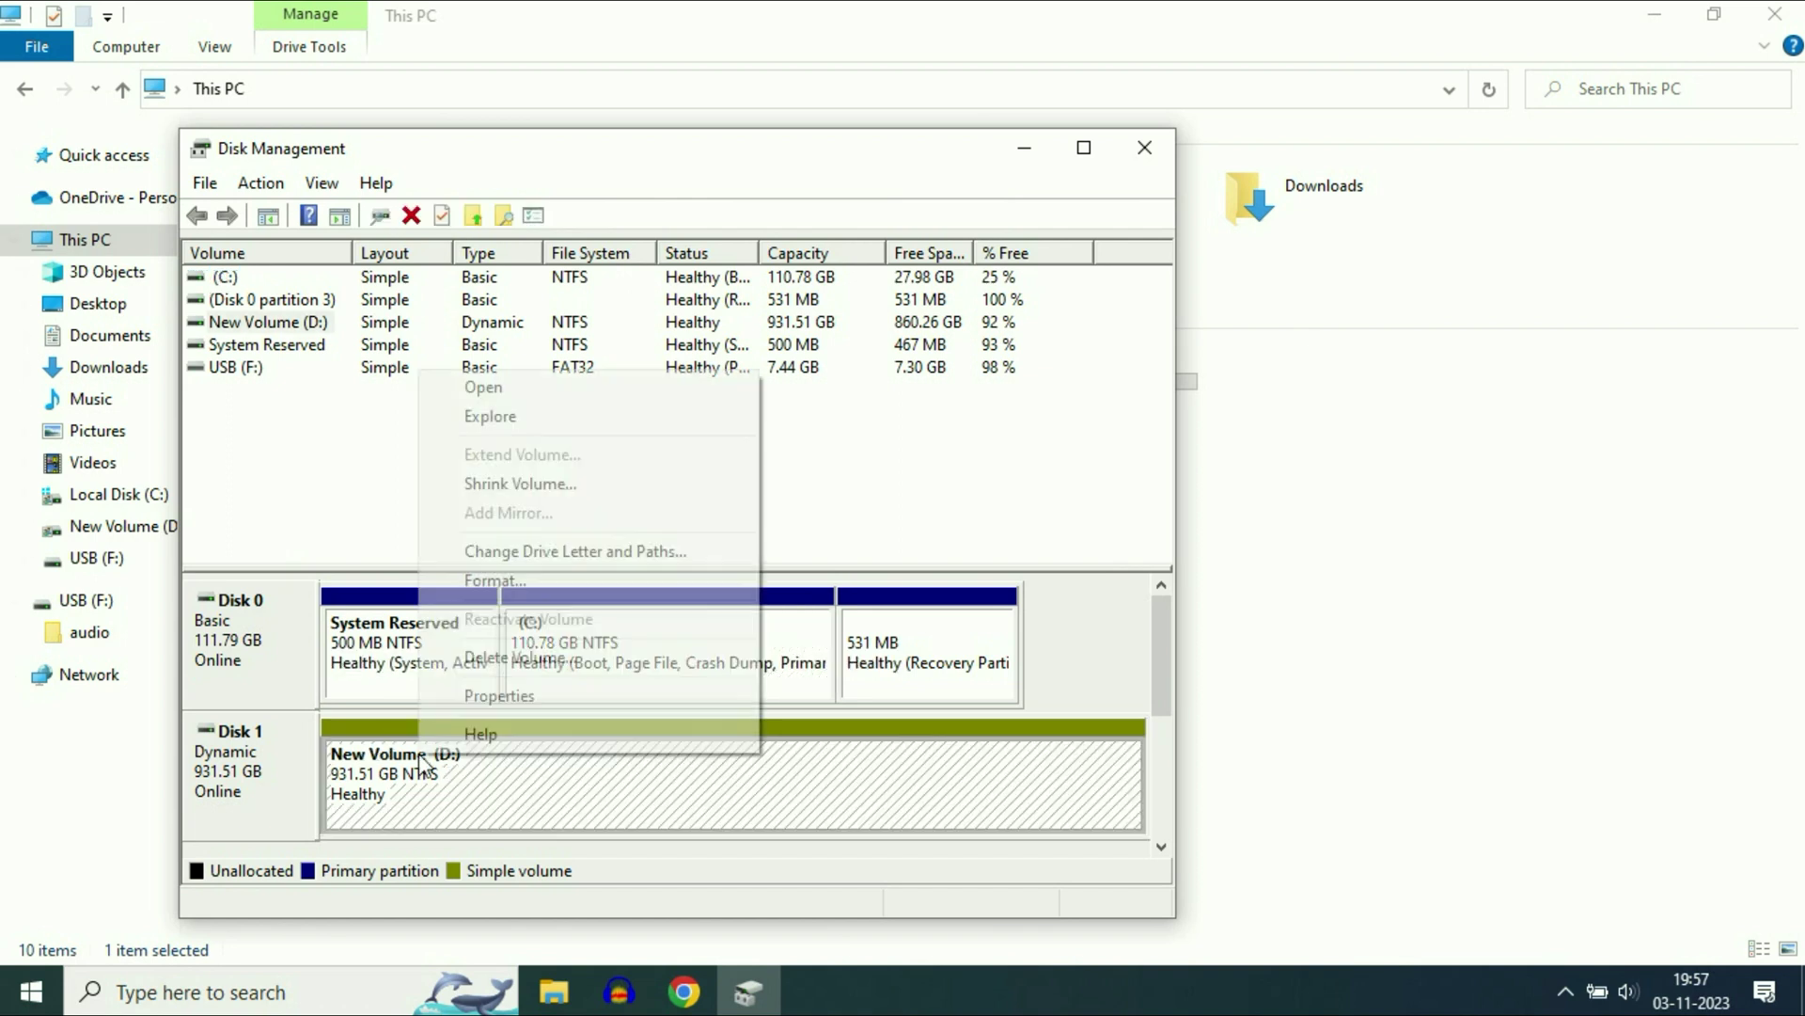
left_click(511, 583)
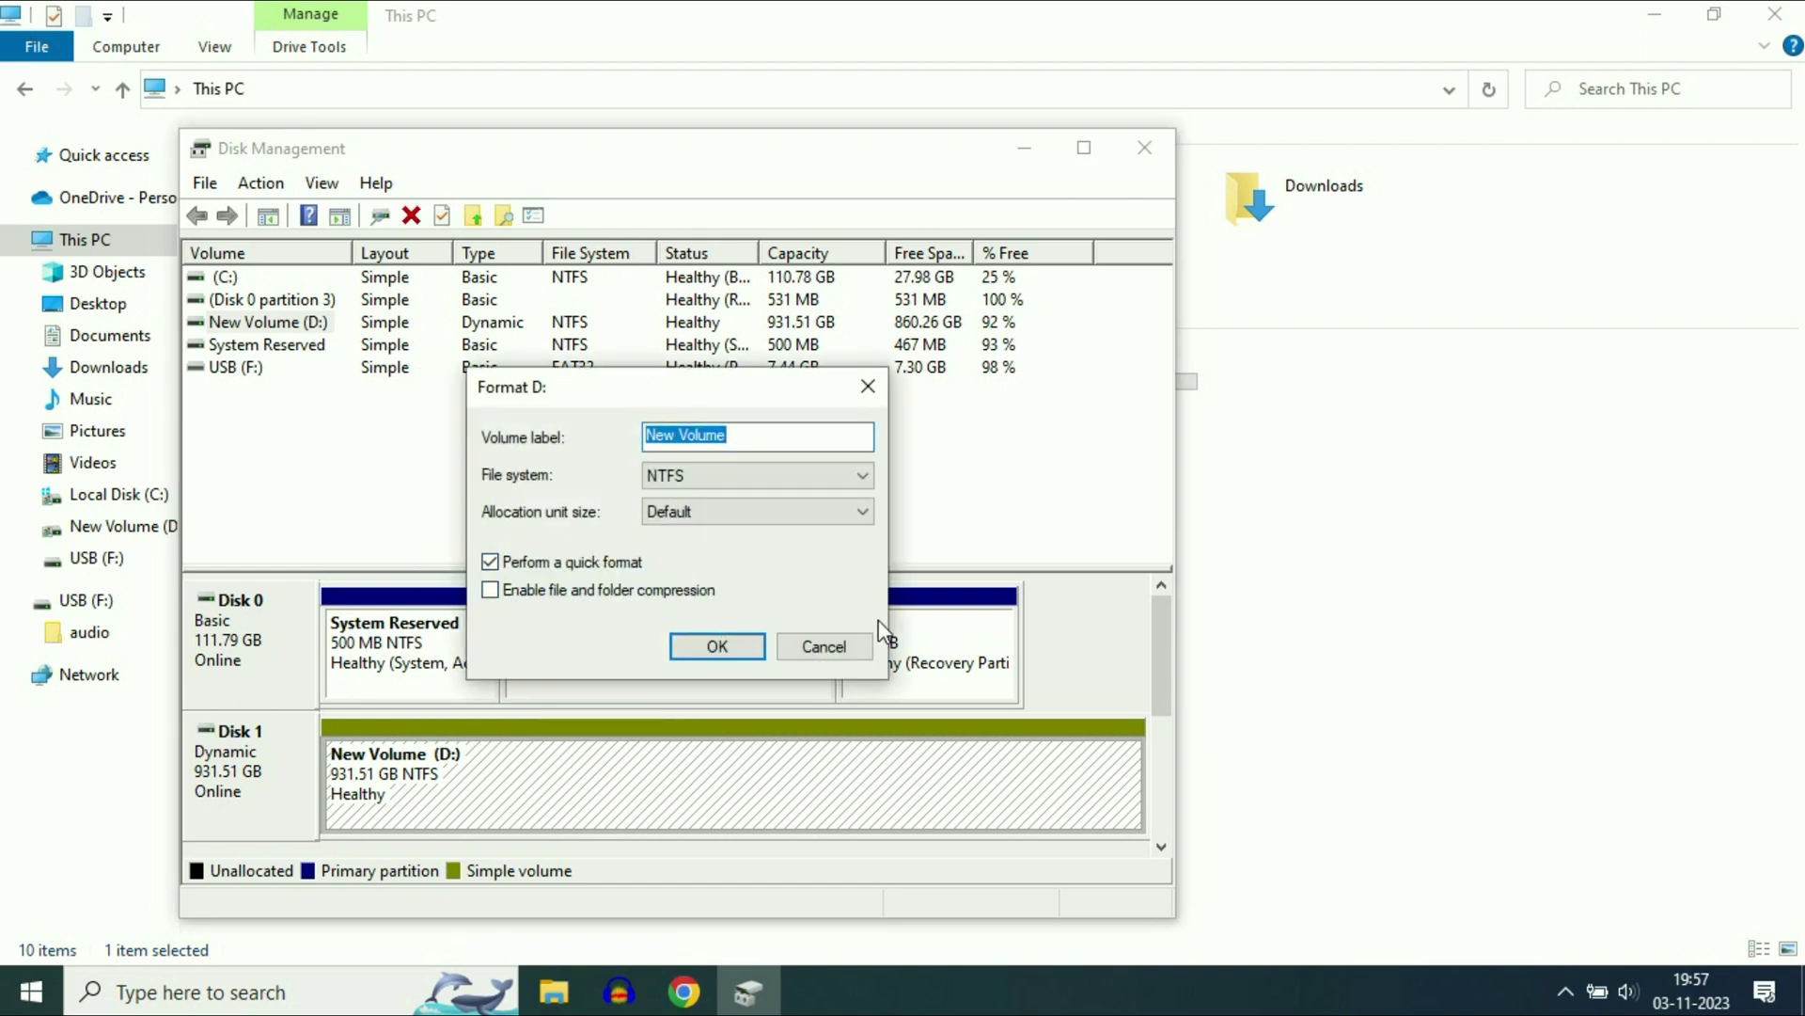
left_click(832, 646)
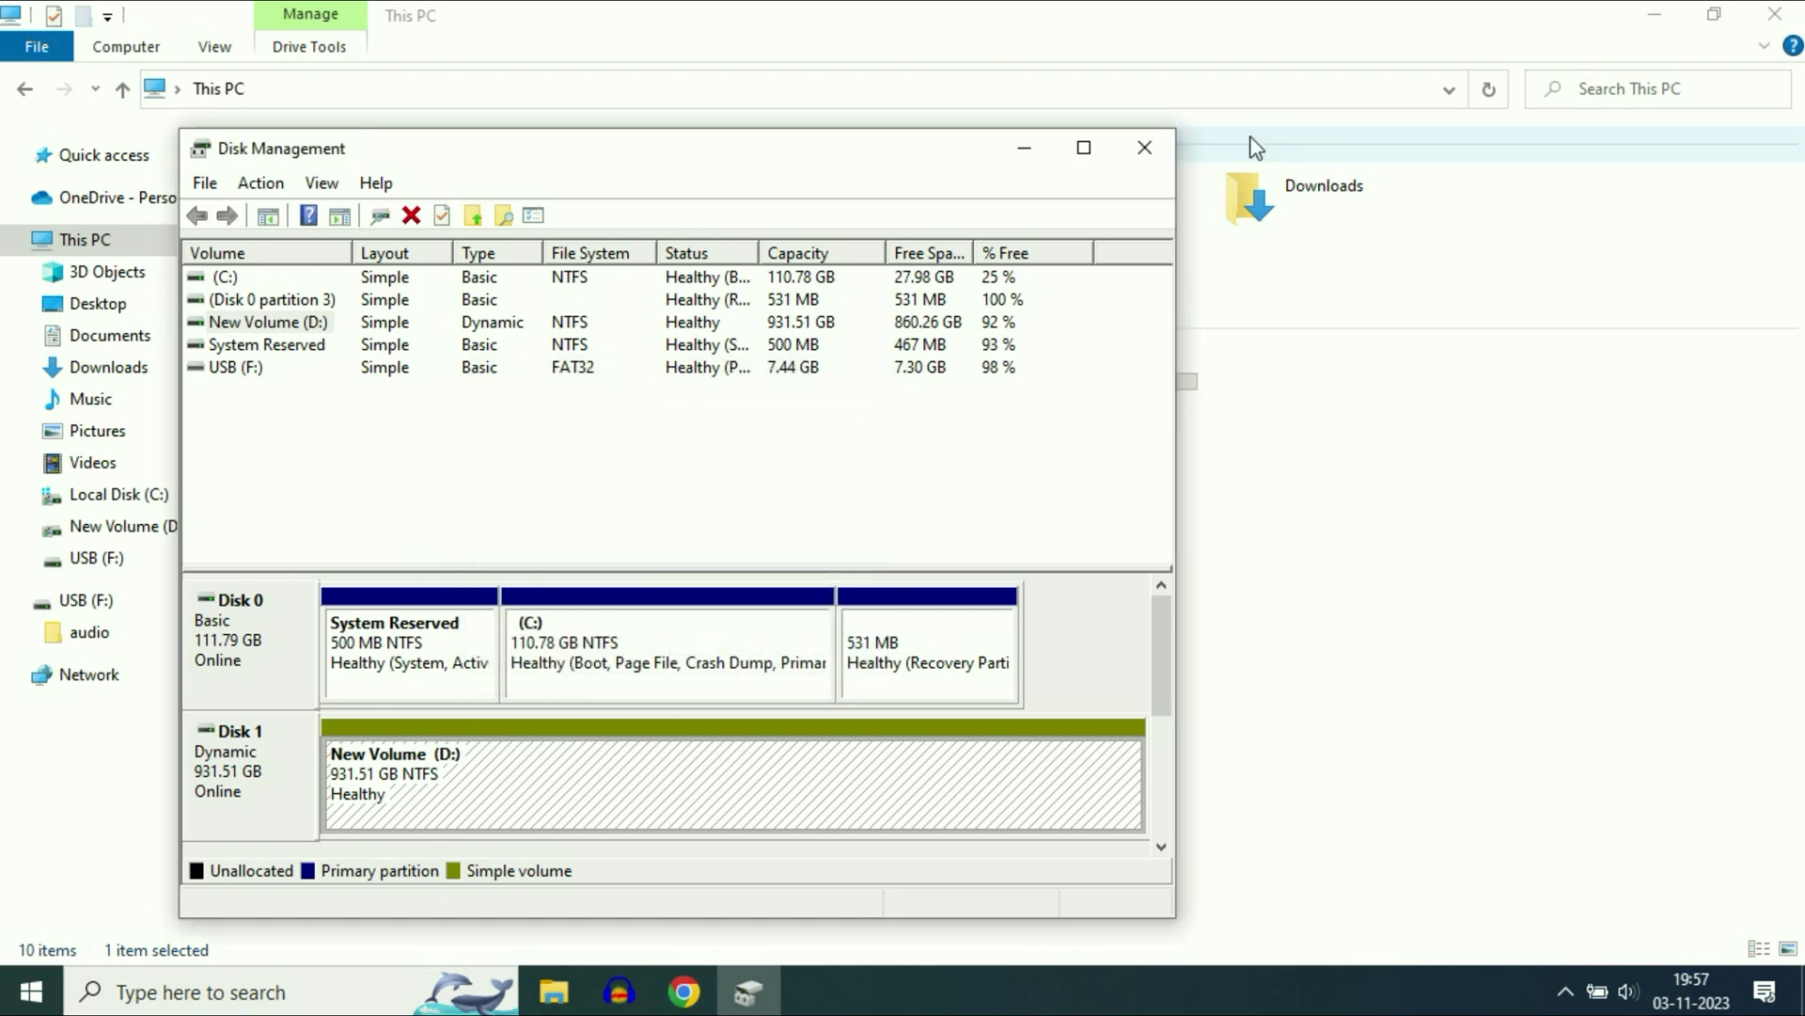
left_click(1028, 150)
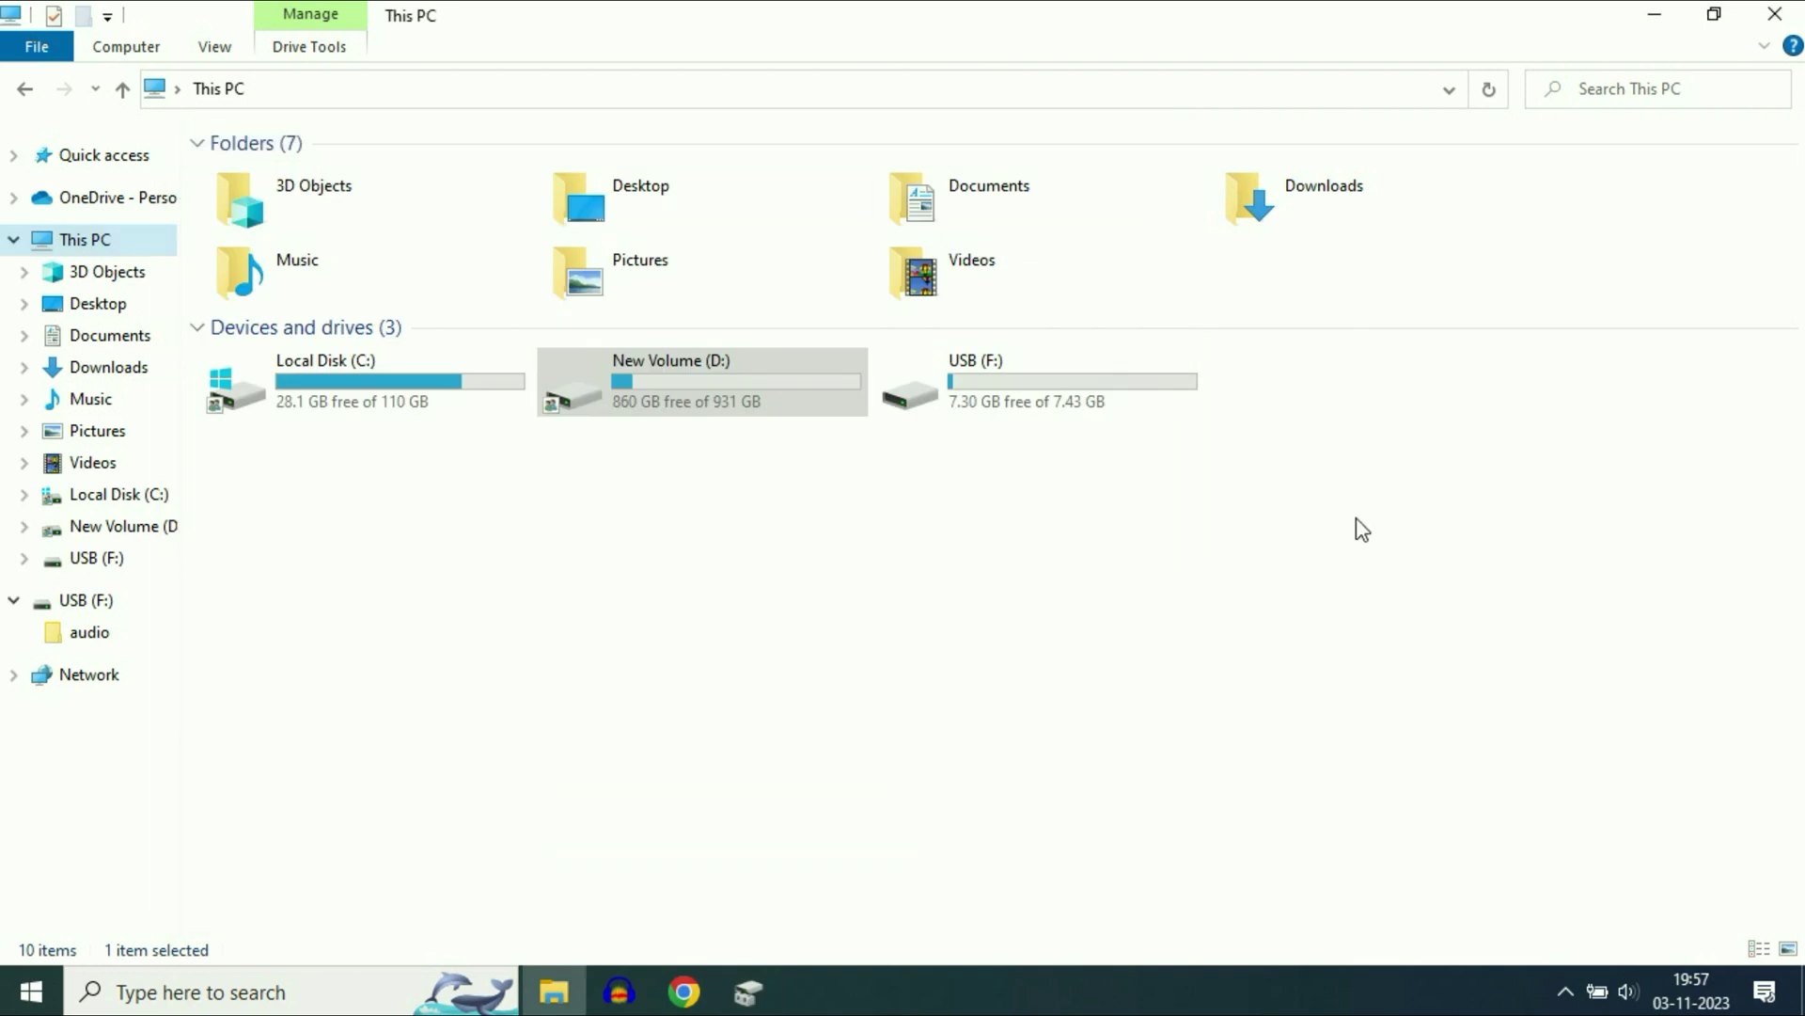